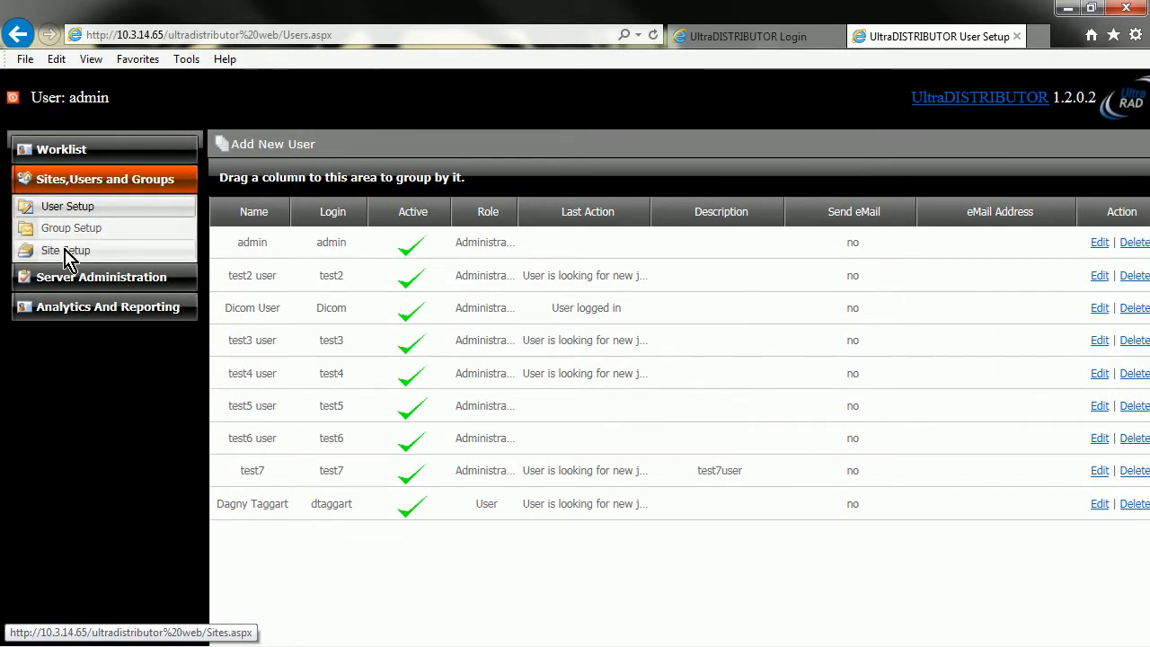
# Start a new site at the Main Site location and begin naming it 'Test Clinic'.
pyautogui.click(67, 256)
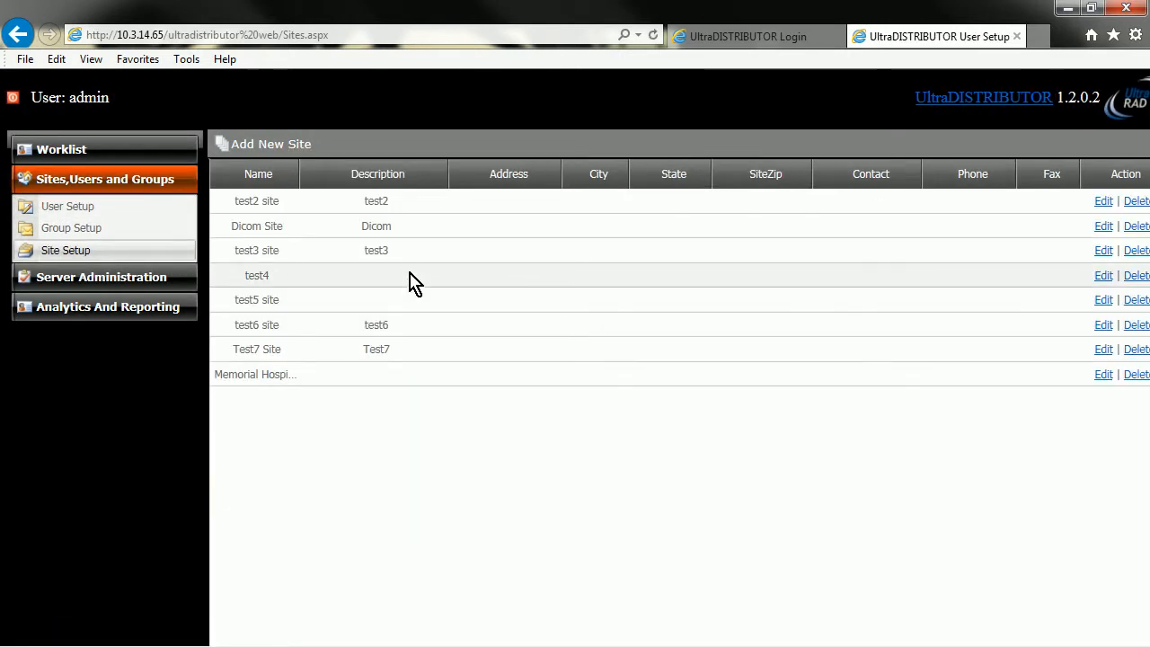
pyautogui.click(261, 150)
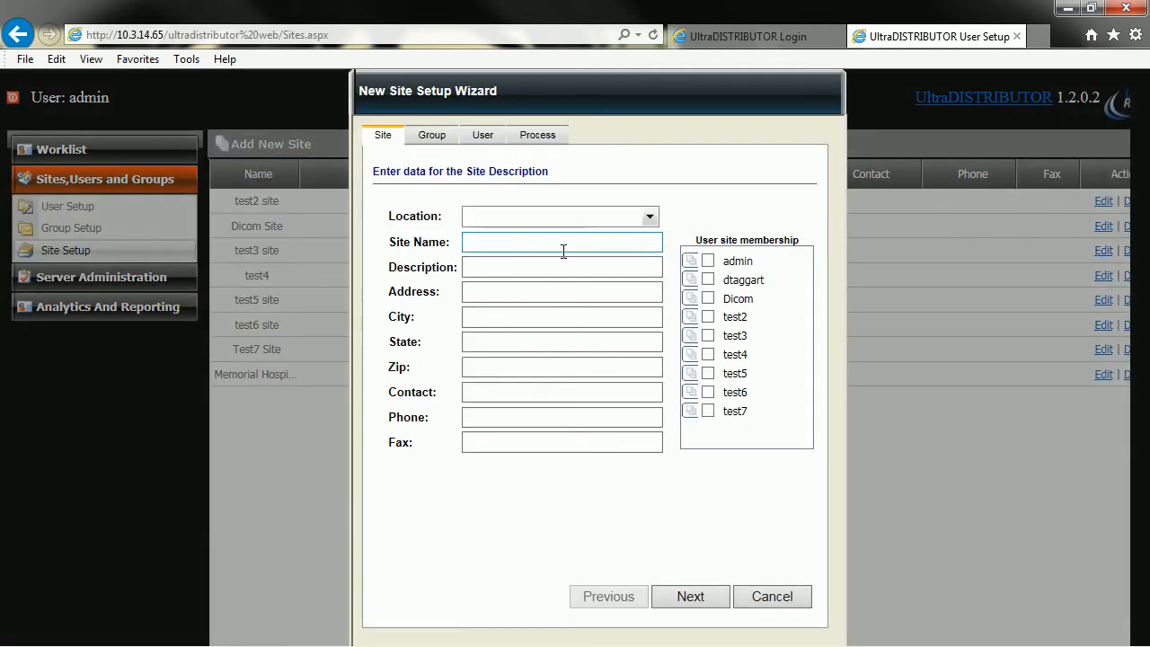
pyautogui.click(648, 216)
pyautogui.click(539, 235)
pyautogui.click(503, 244)
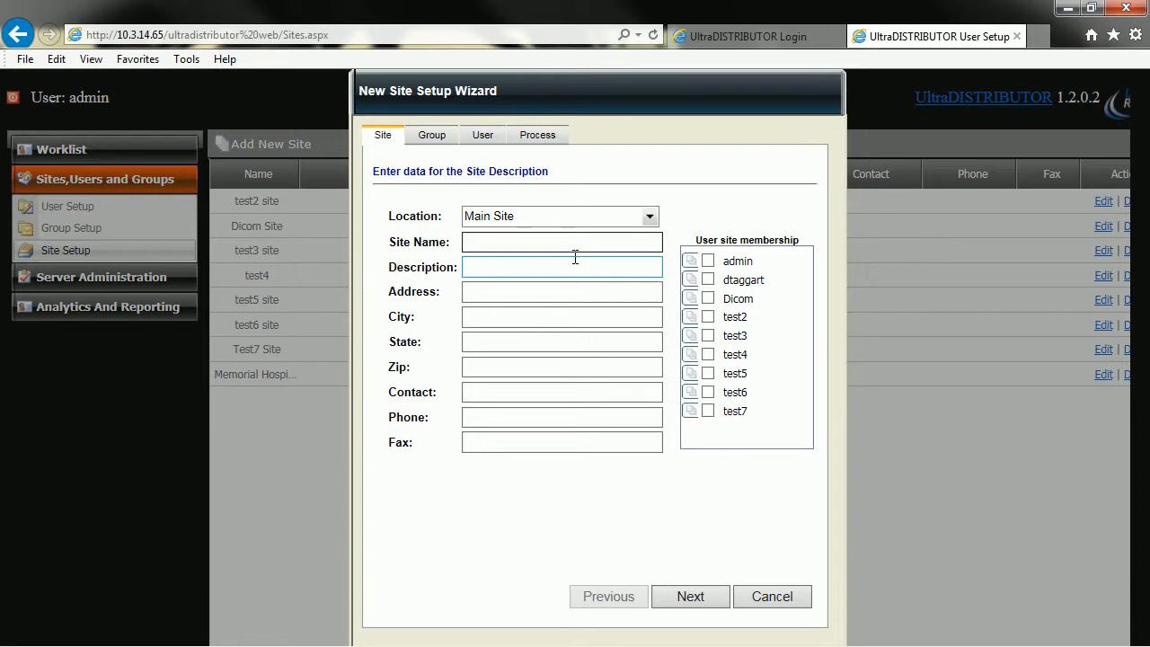
pyautogui.write('Test Clinic')
# Enter 'Test Clinic Group' as the site's group name and continue to the User step.
pyautogui.click(712, 603)
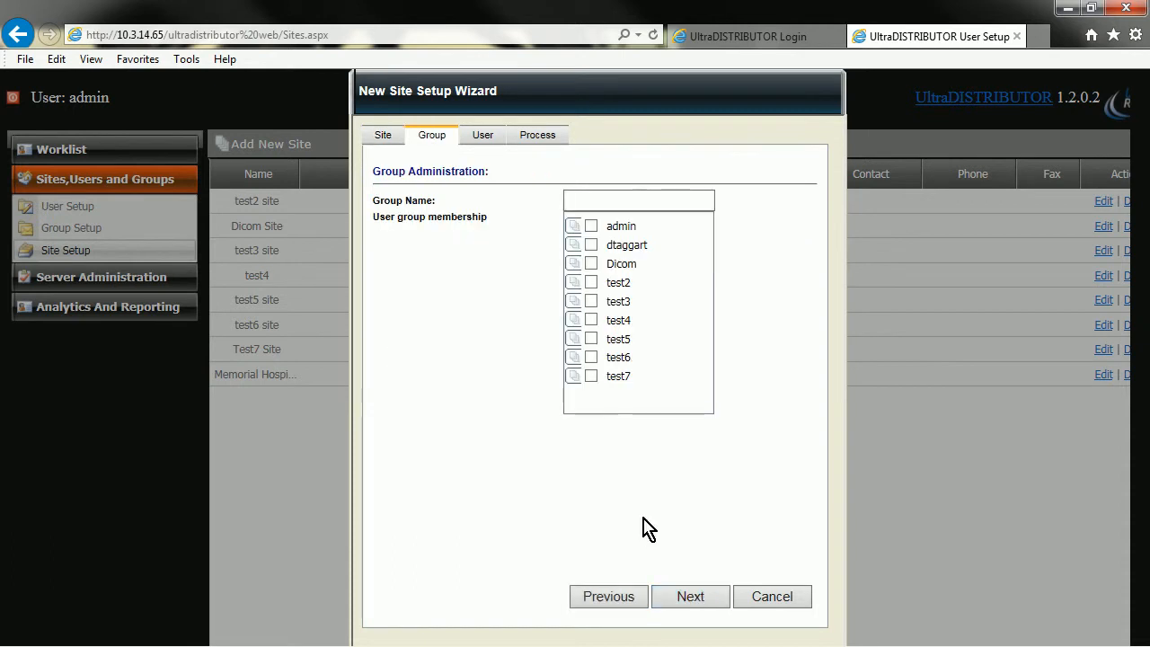
pyautogui.click(617, 198)
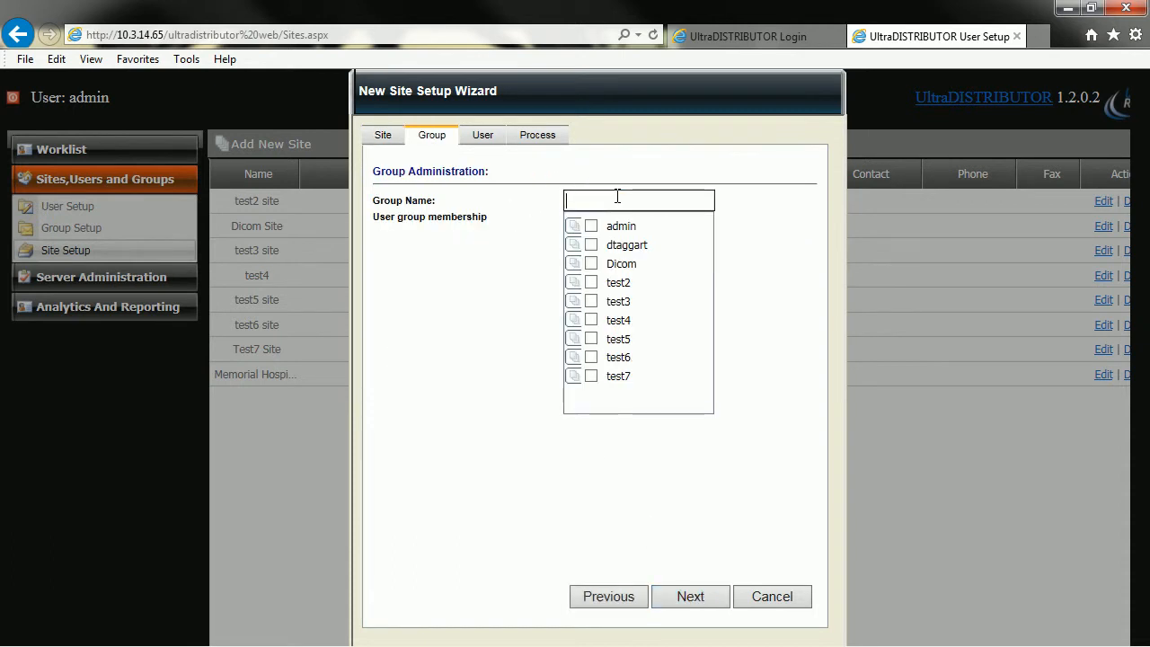
pyautogui.write('Test Clinic Group')
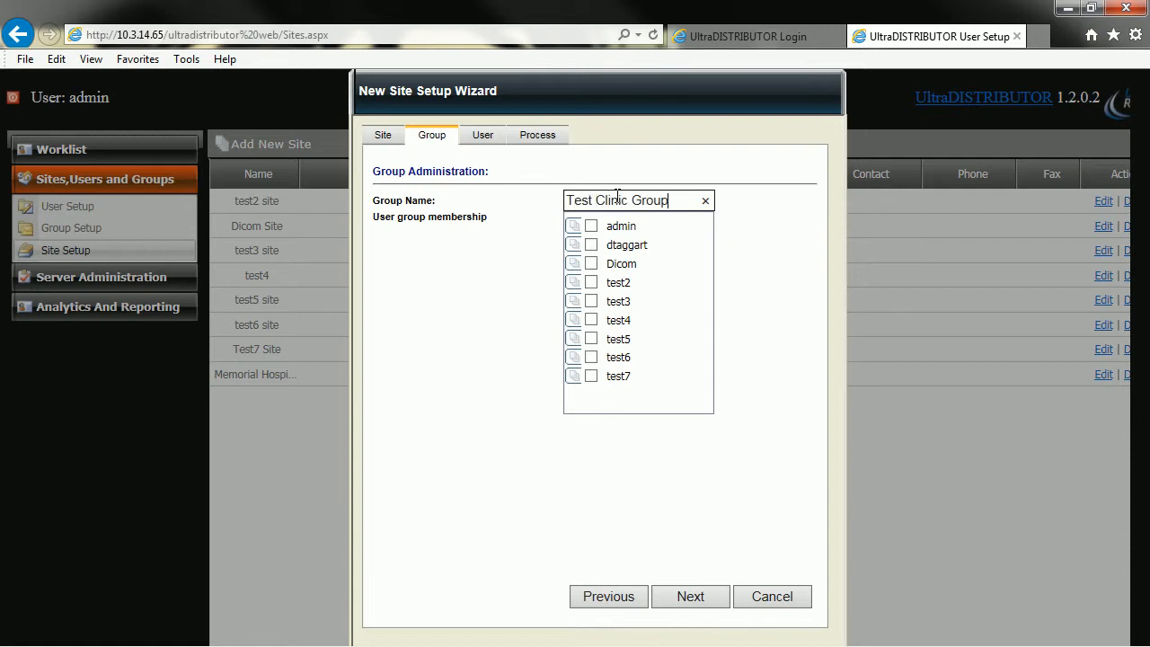
pyautogui.click(683, 597)
# Create the site's user with the User role, entering its name, login and password.
pyautogui.click(511, 201)
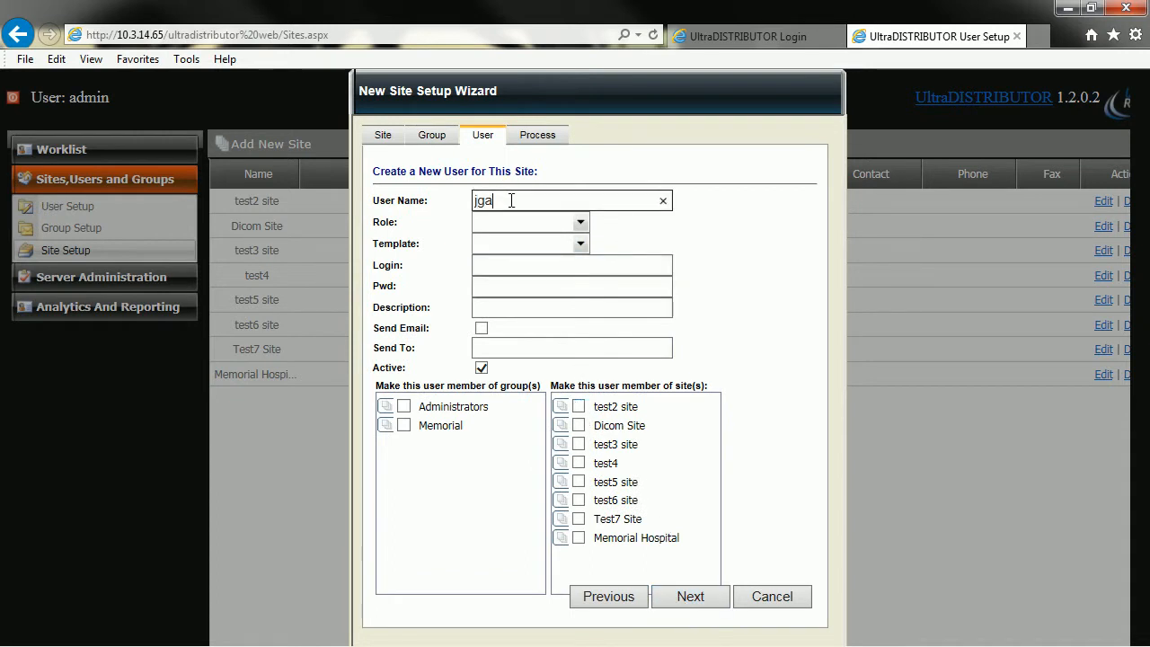
pyautogui.click(580, 222)
pyautogui.click(510, 265)
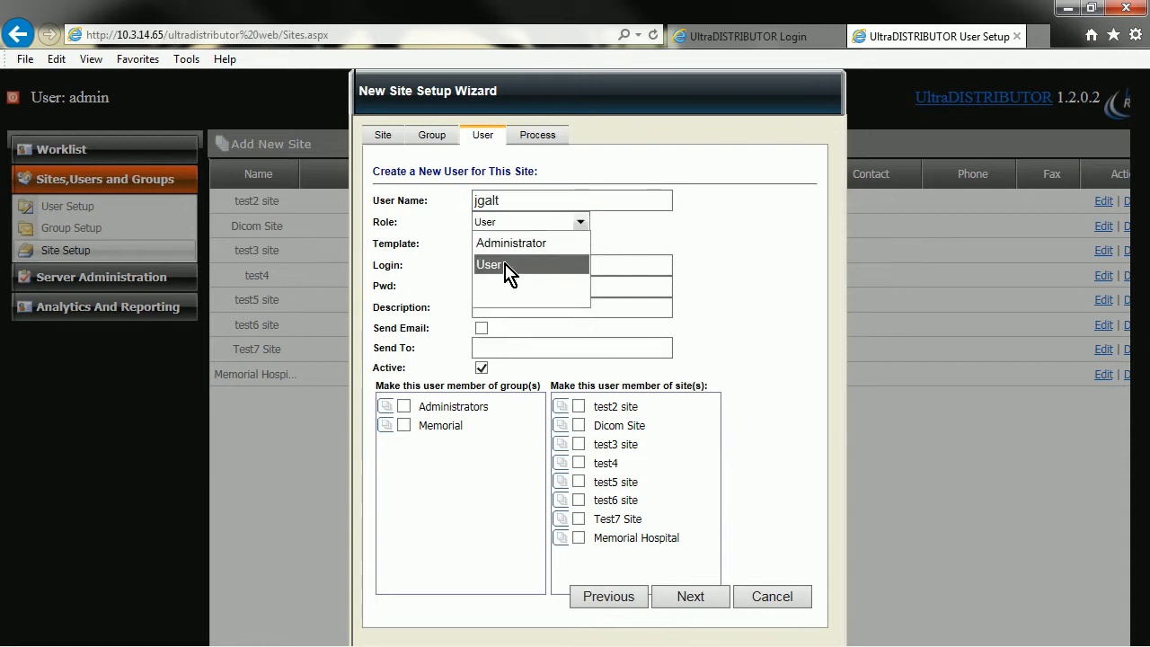
pyautogui.click(573, 267)
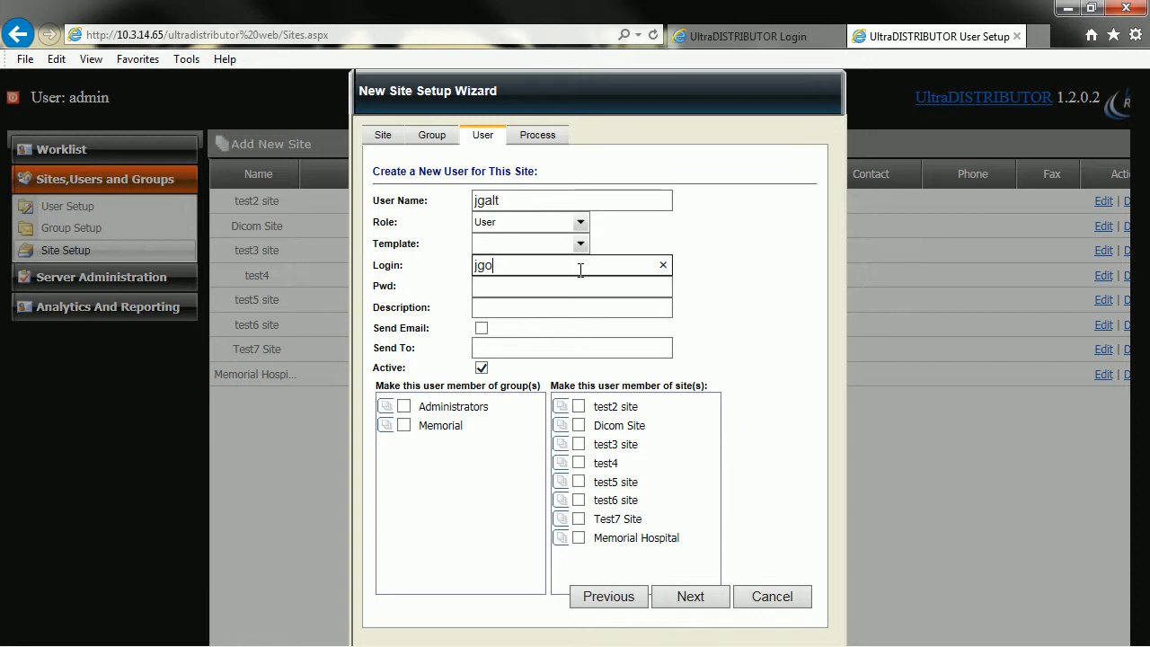
pyautogui.press('Tab')
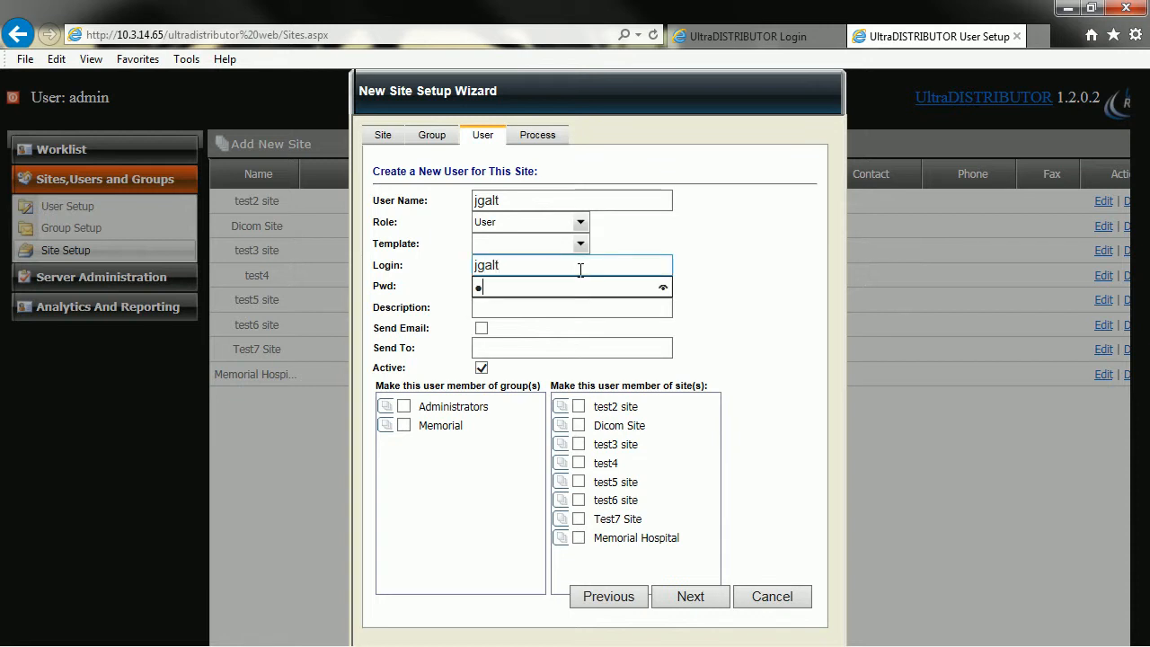
pyautogui.click(545, 308)
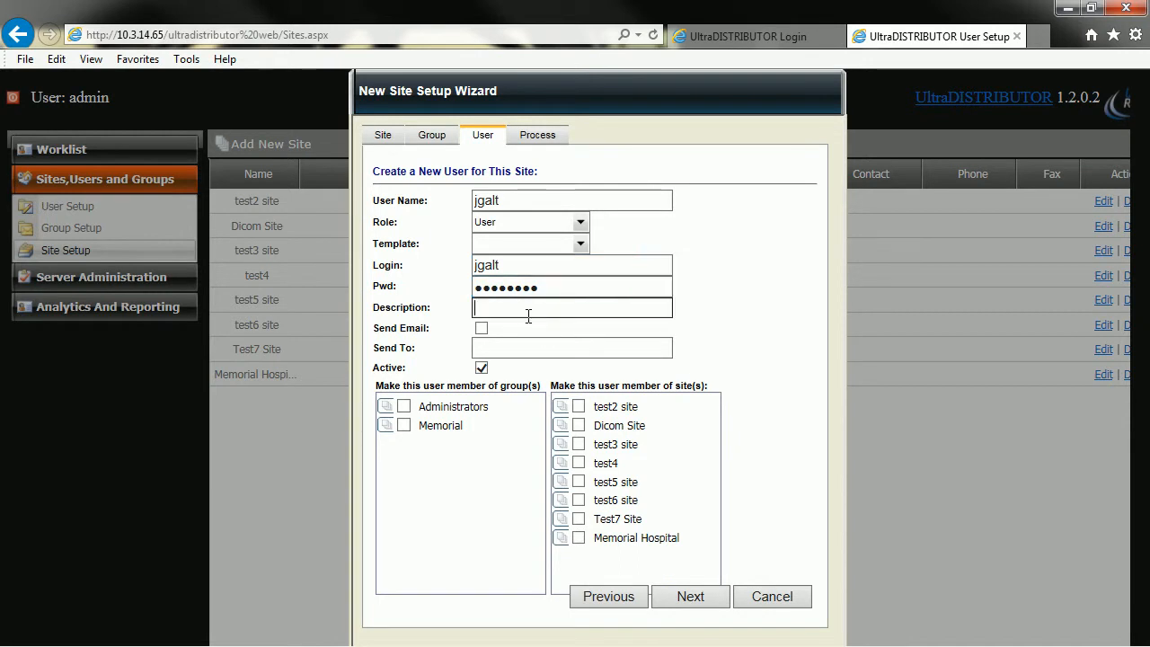
pyautogui.click(702, 603)
# Assign the user the HL7 Only process, then finish and close the site wizard.
pyautogui.click(553, 238)
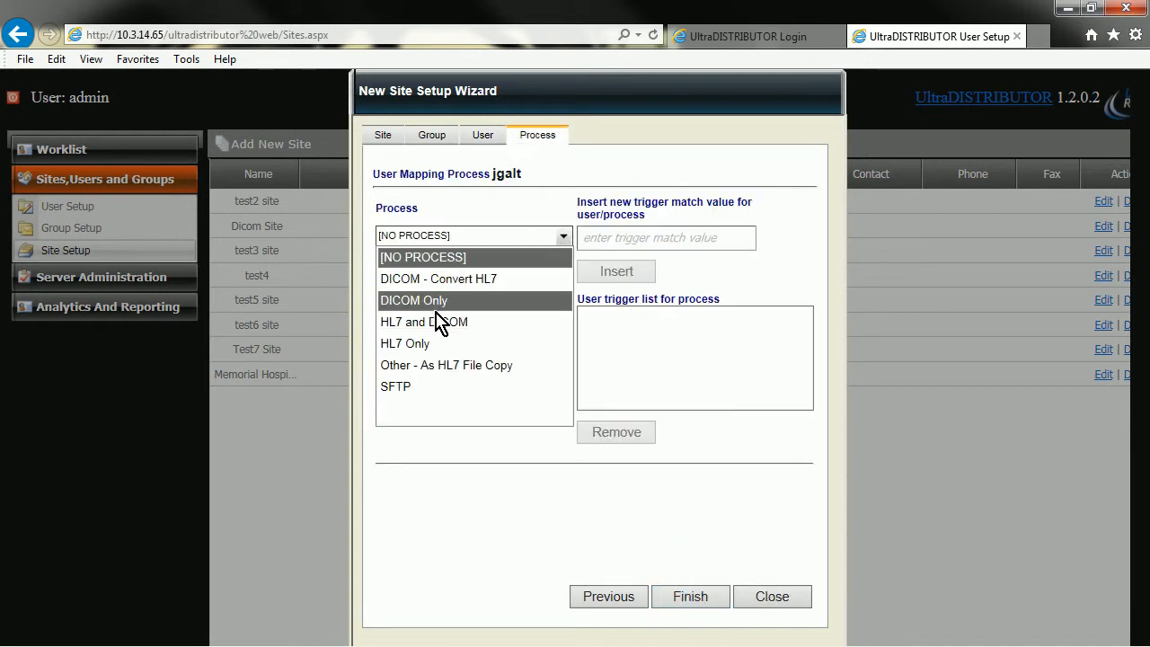
pyautogui.click(426, 349)
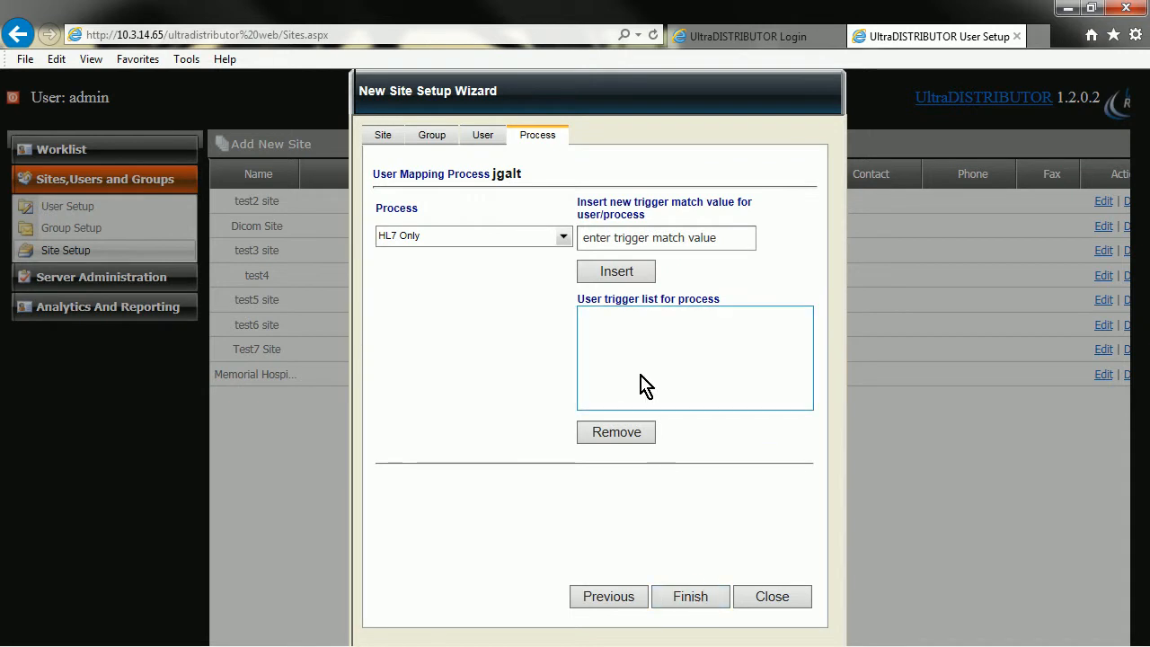
pyautogui.click(684, 598)
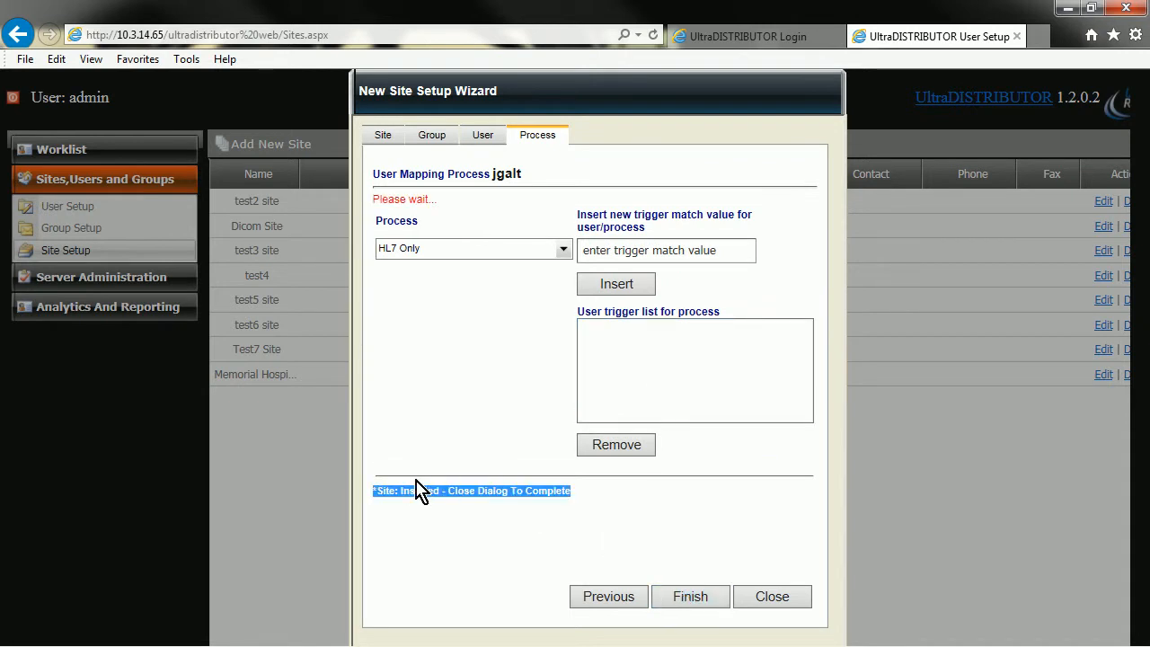
pyautogui.tripleClick(569, 494)
pyautogui.click(782, 597)
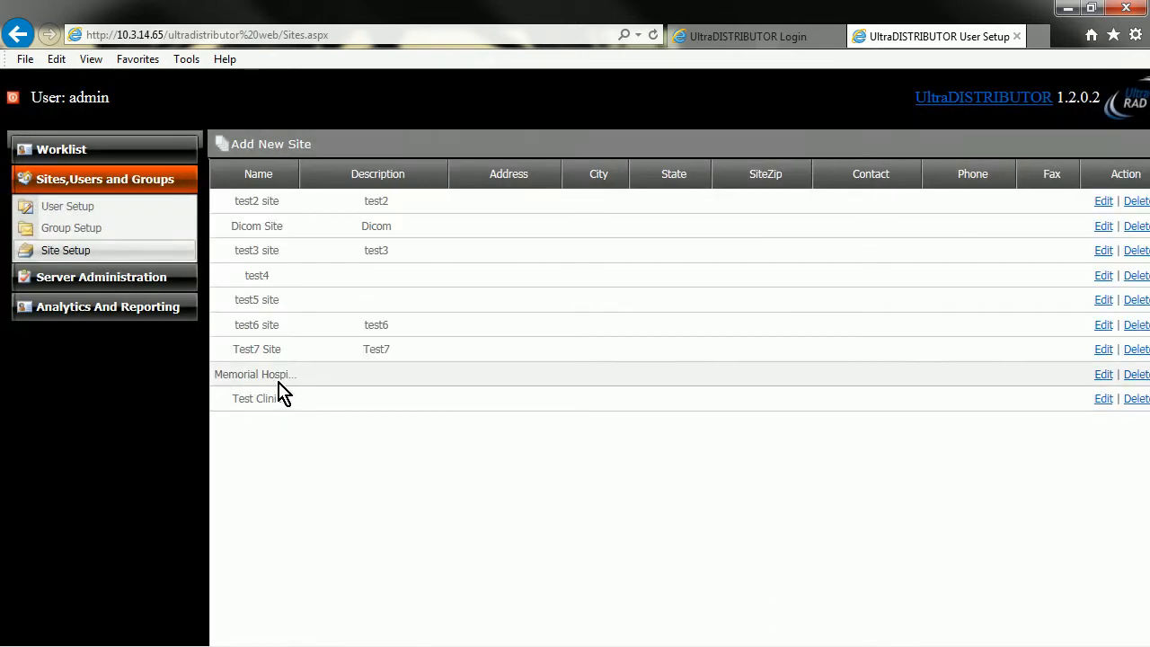
# Review Test Clinic's site details without changes, then expand Server Administration.
pyautogui.click(270, 409)
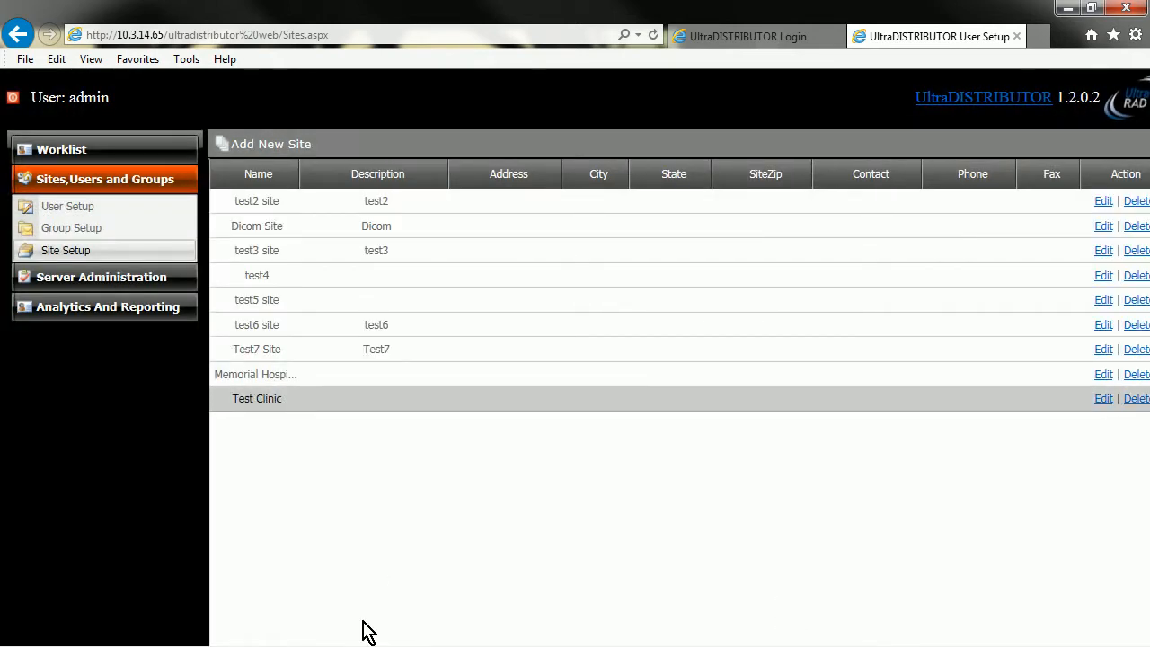
pyautogui.click(1103, 398)
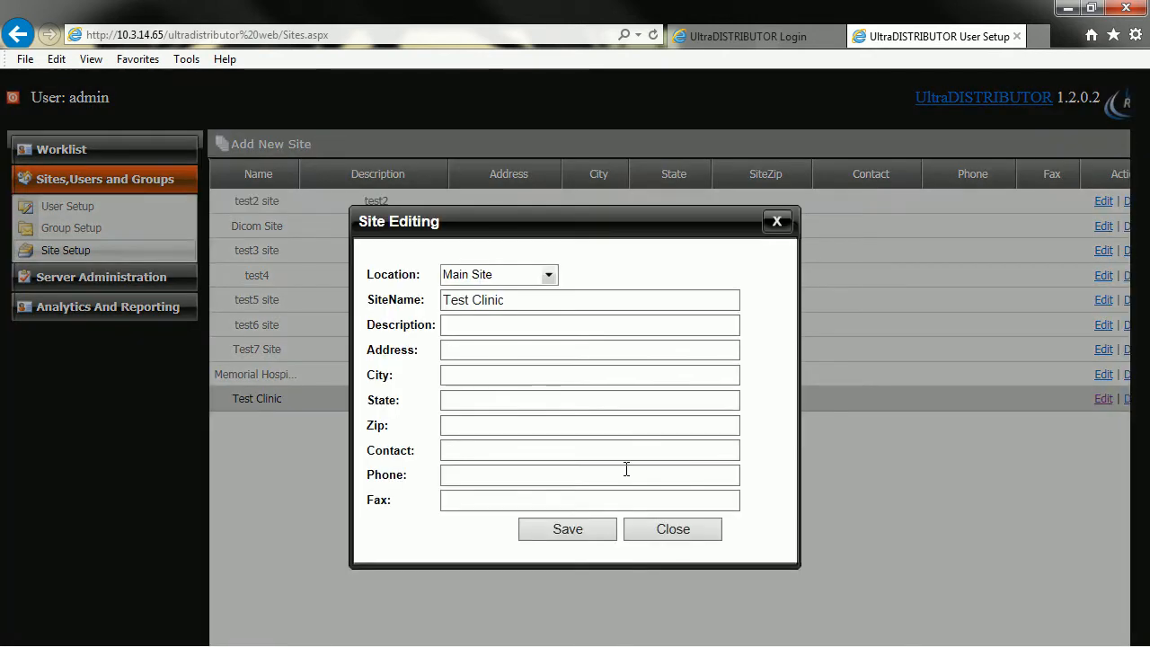
pyautogui.click(705, 538)
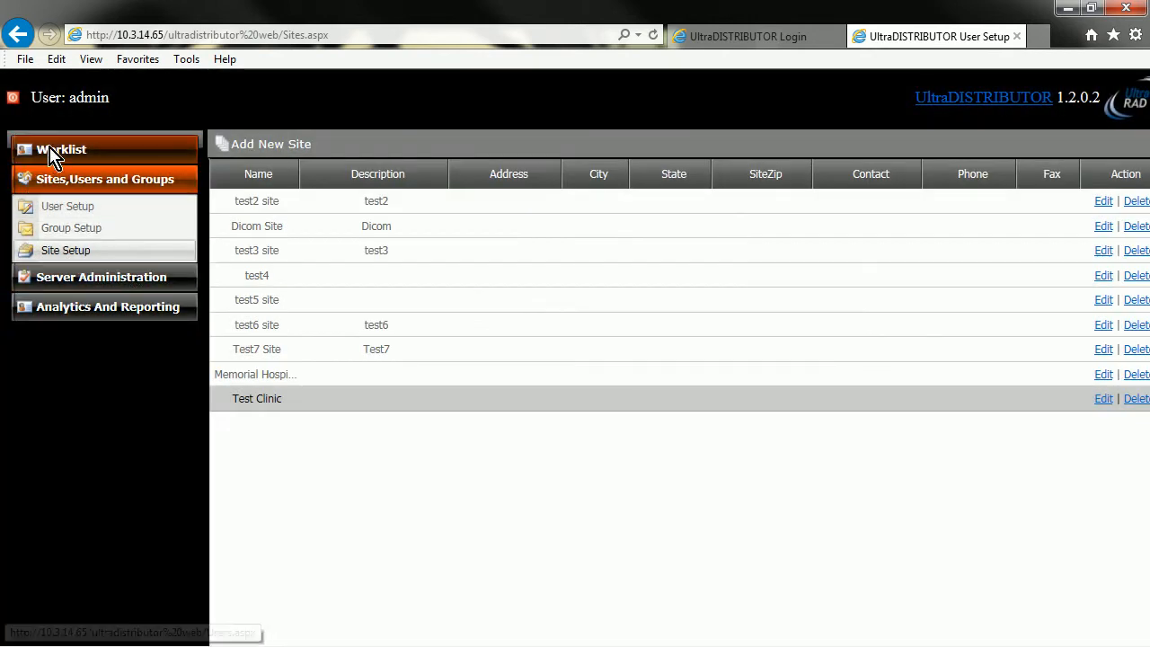
pyautogui.click(72, 277)
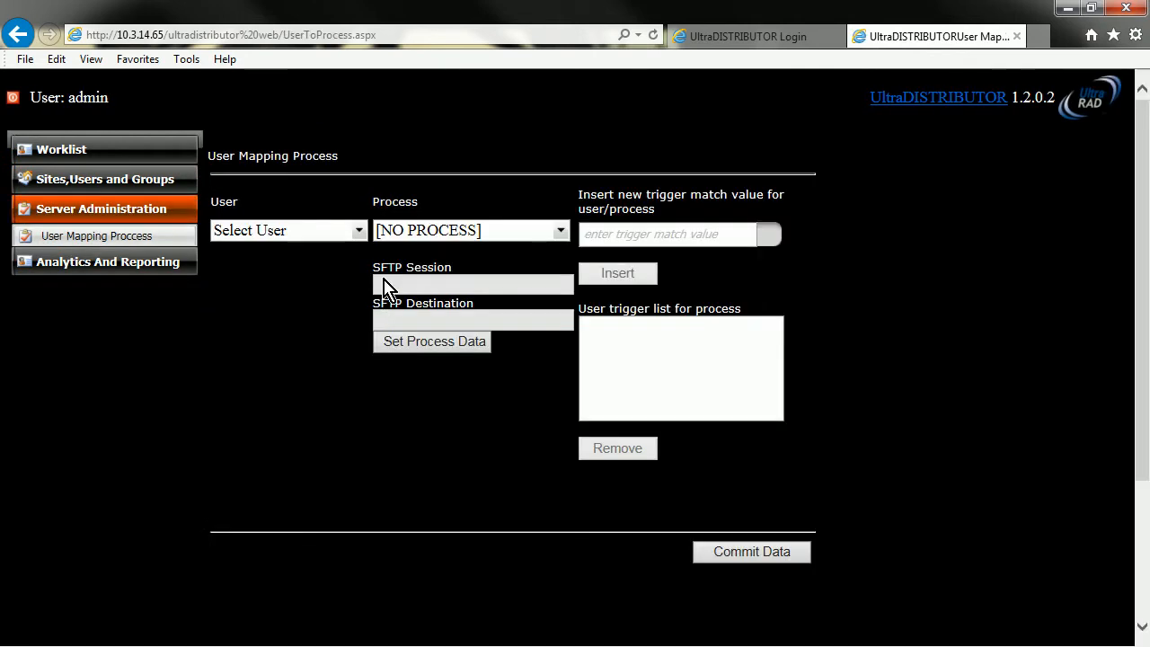
# Map user jgalt to the HL7 Only process and save it with Set Process Data.
pyautogui.click(359, 231)
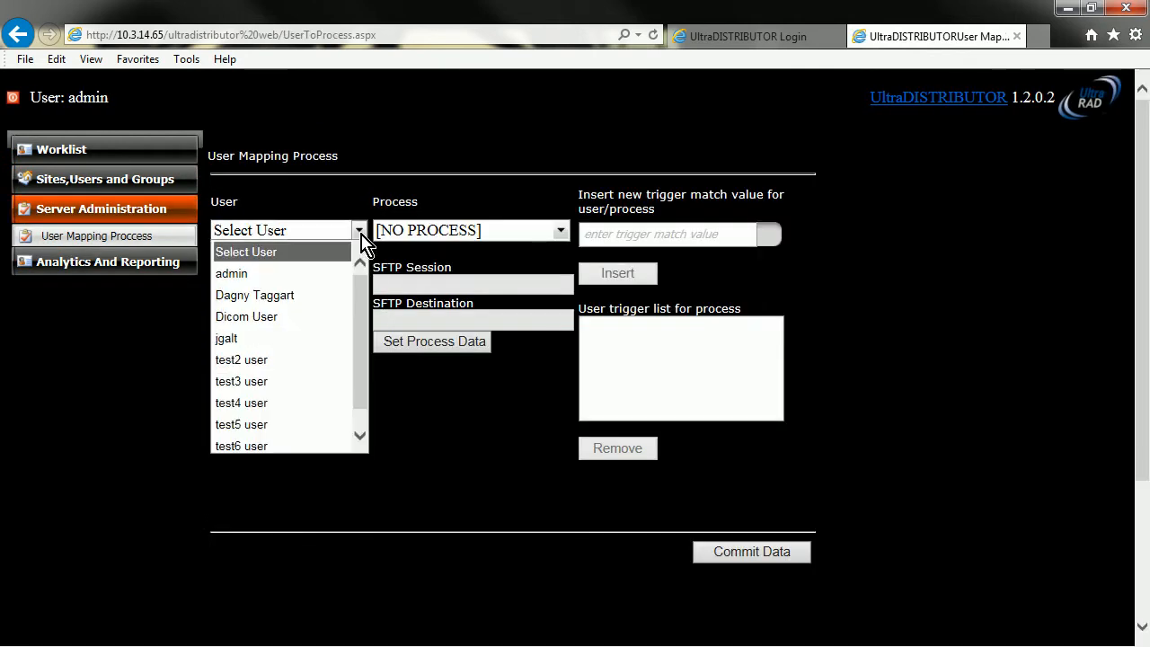
pyautogui.scroll(-1, 368, 387)
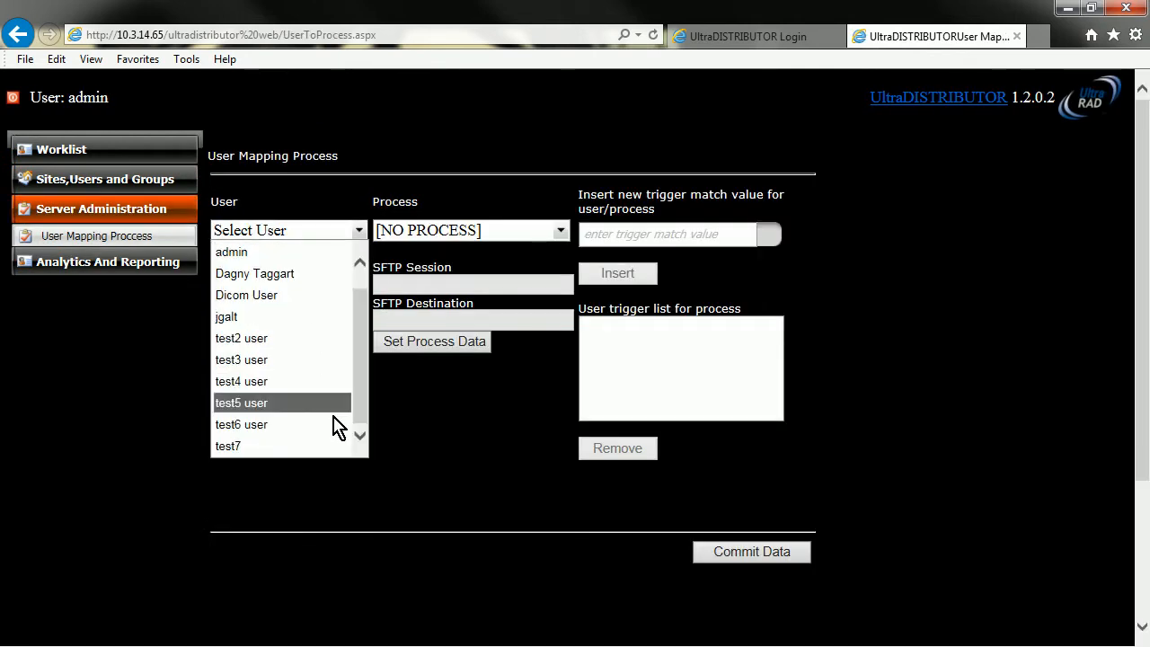
pyautogui.scroll(1, 368, 360)
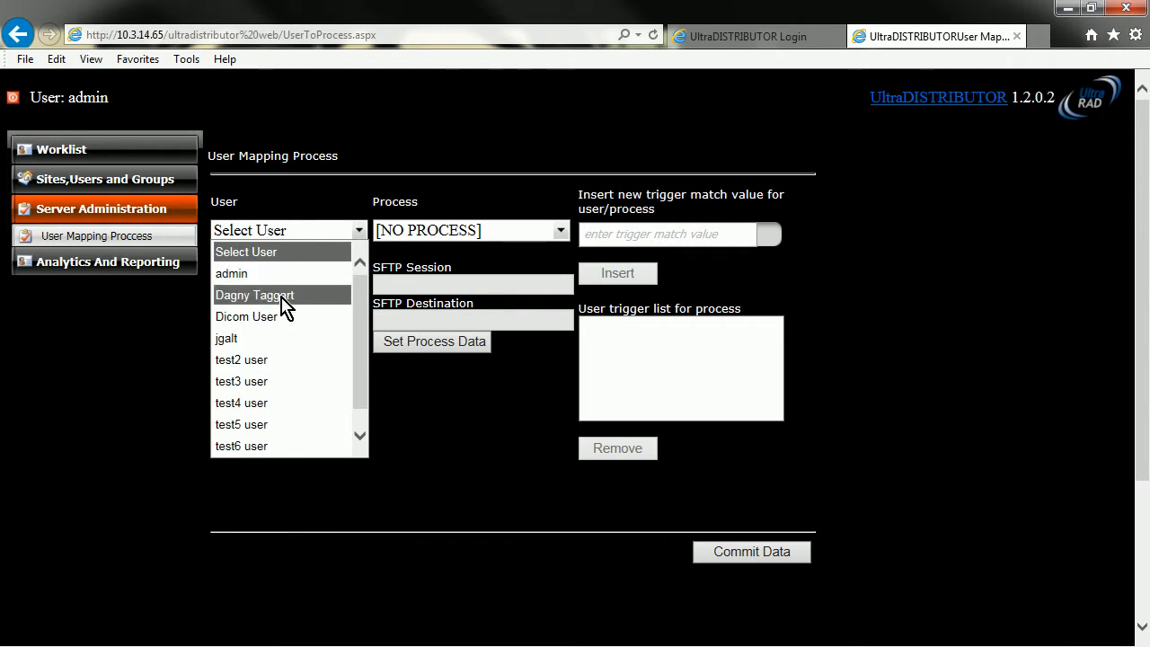
pyautogui.click(257, 340)
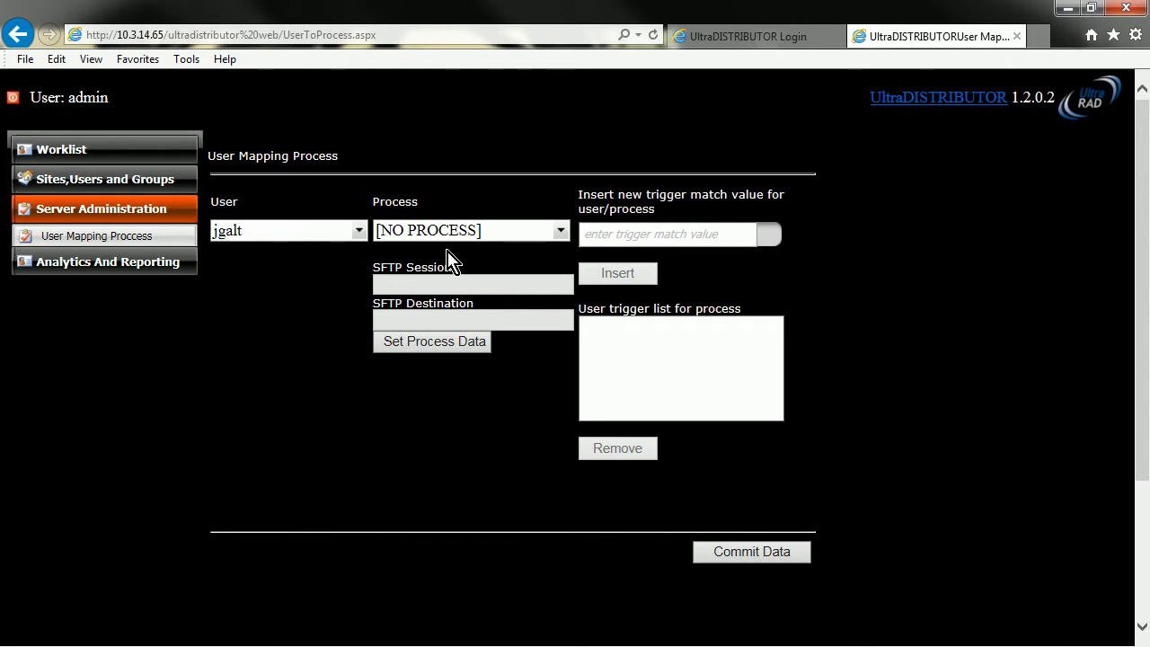
pyautogui.click(562, 233)
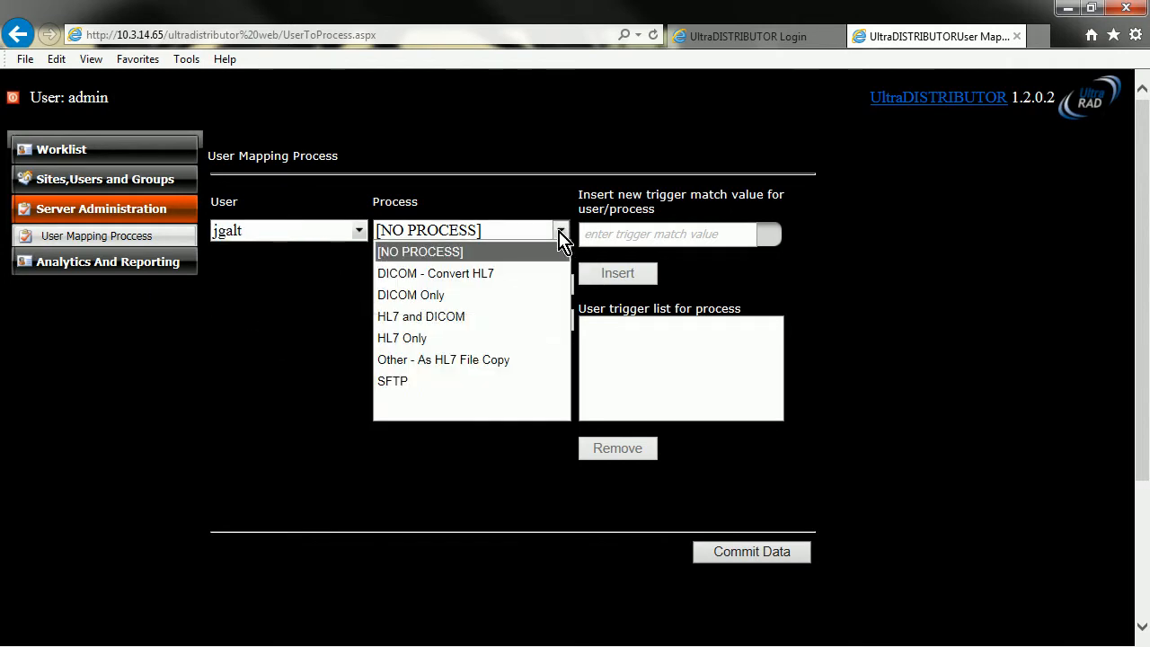
pyautogui.click(415, 339)
pyautogui.click(758, 552)
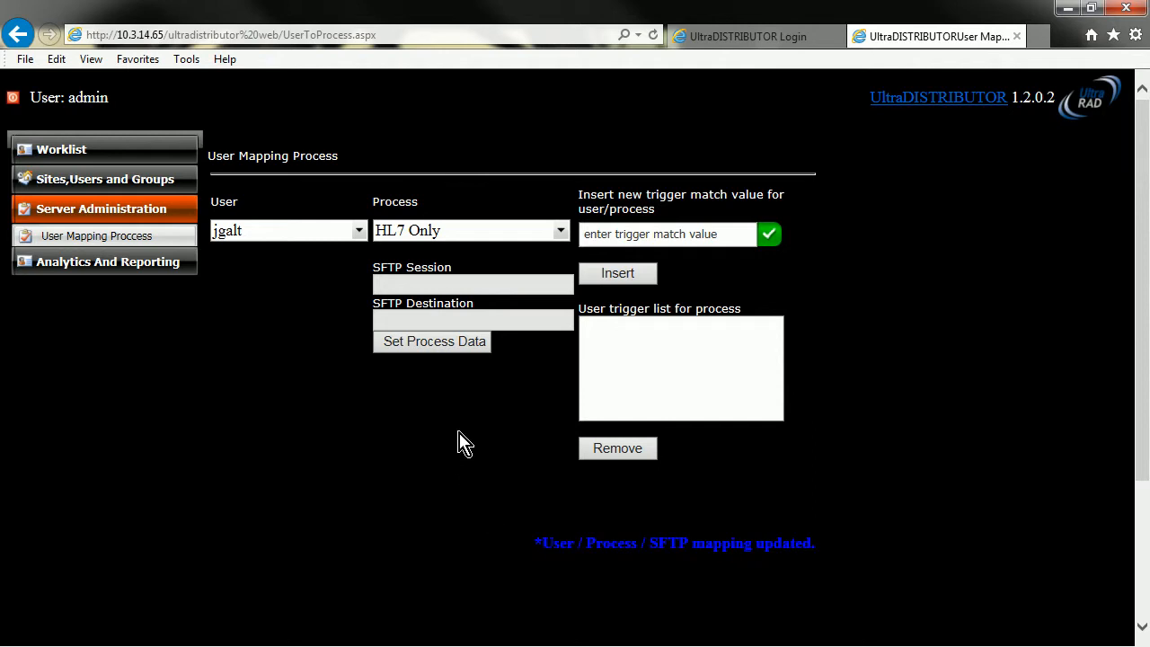
pyautogui.click(63, 180)
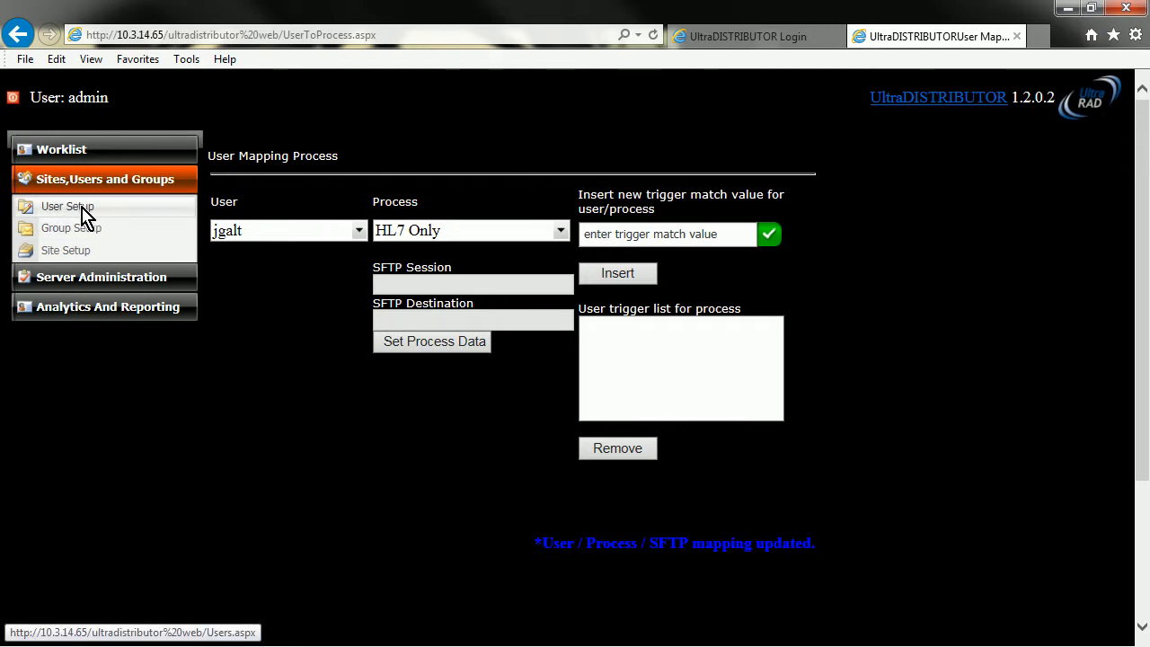
# Start a new user in Test Clinic Group with the User role.
pyautogui.click(81, 208)
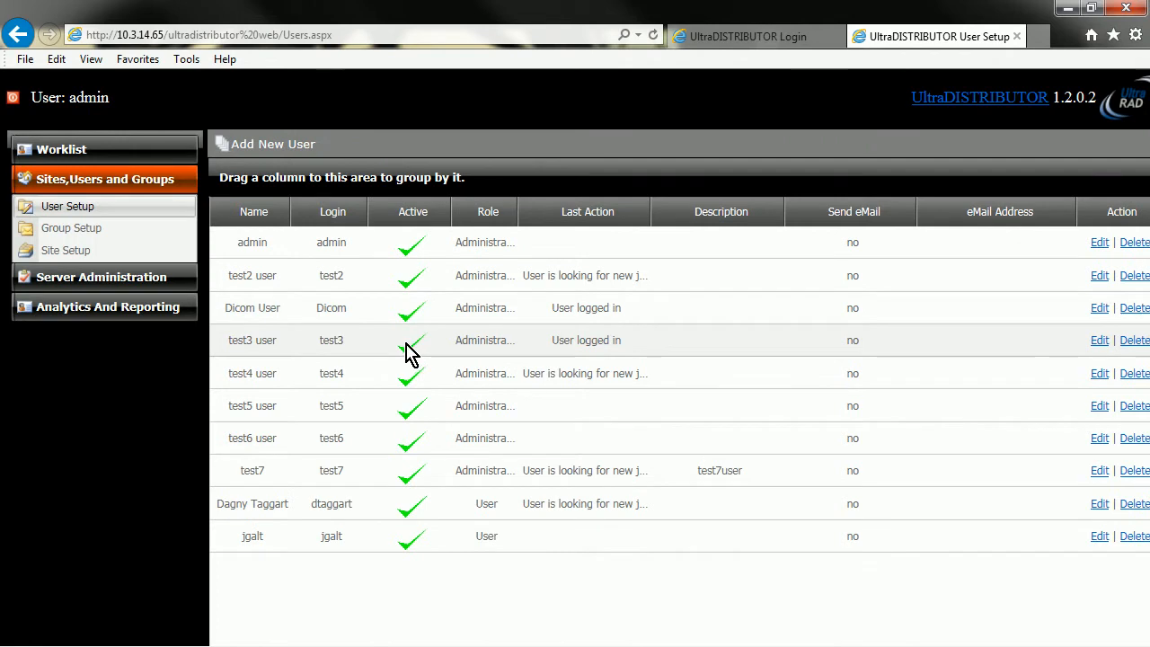
pyautogui.click(250, 148)
pyautogui.click(386, 306)
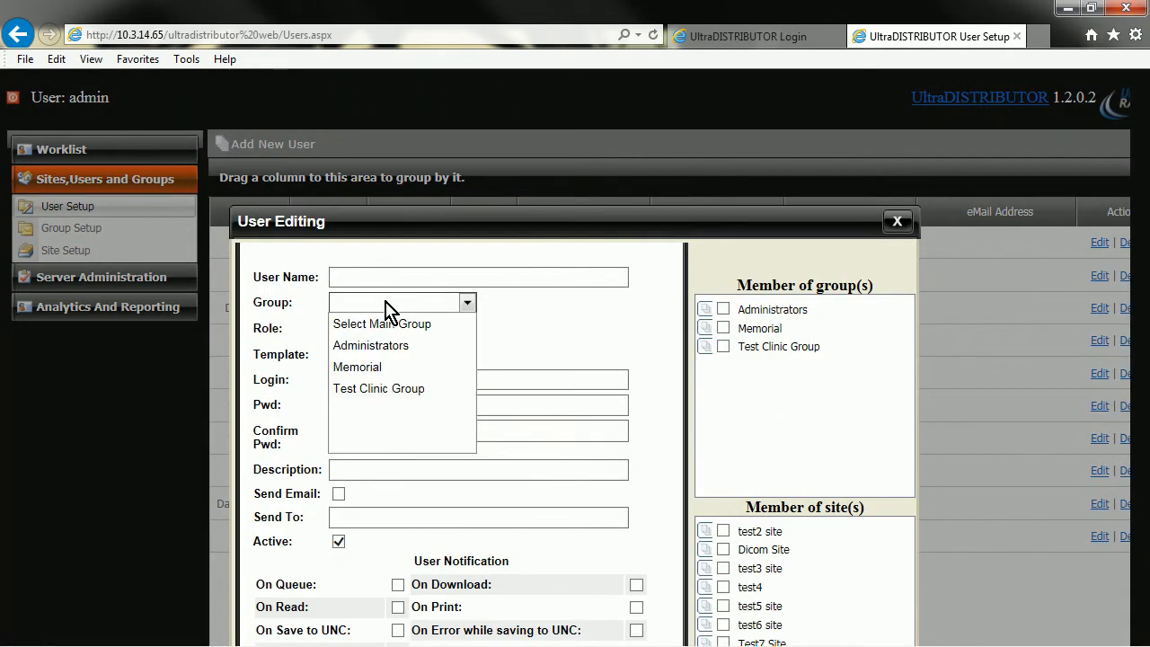
pyautogui.click(395, 388)
pyautogui.click(437, 330)
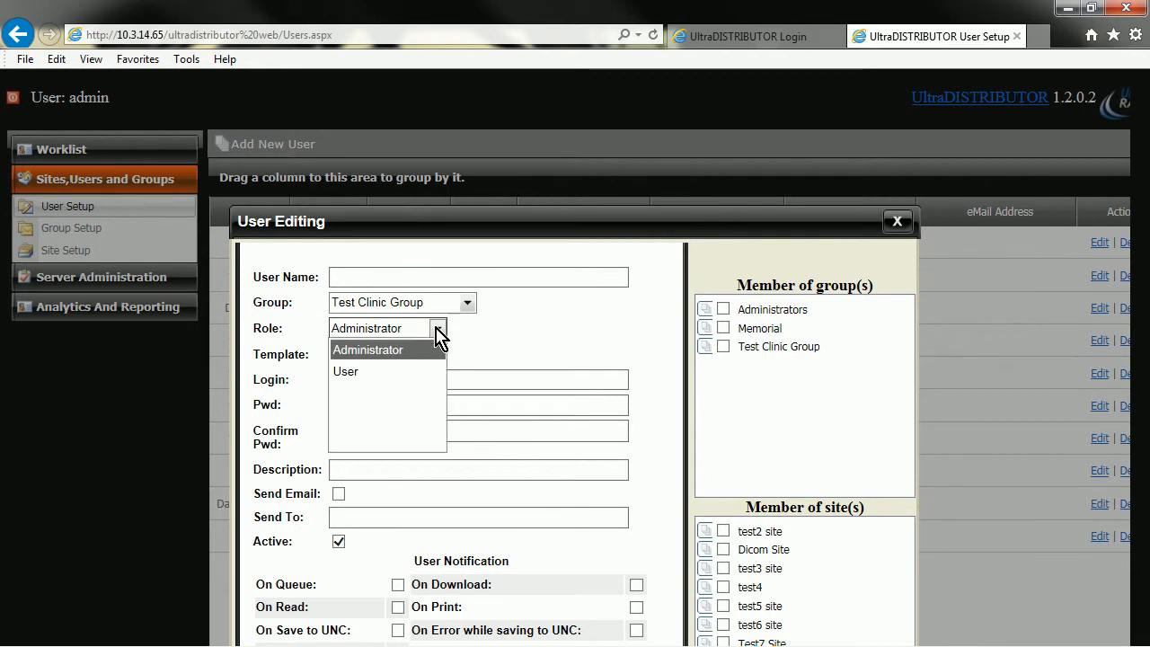
pyautogui.click(364, 372)
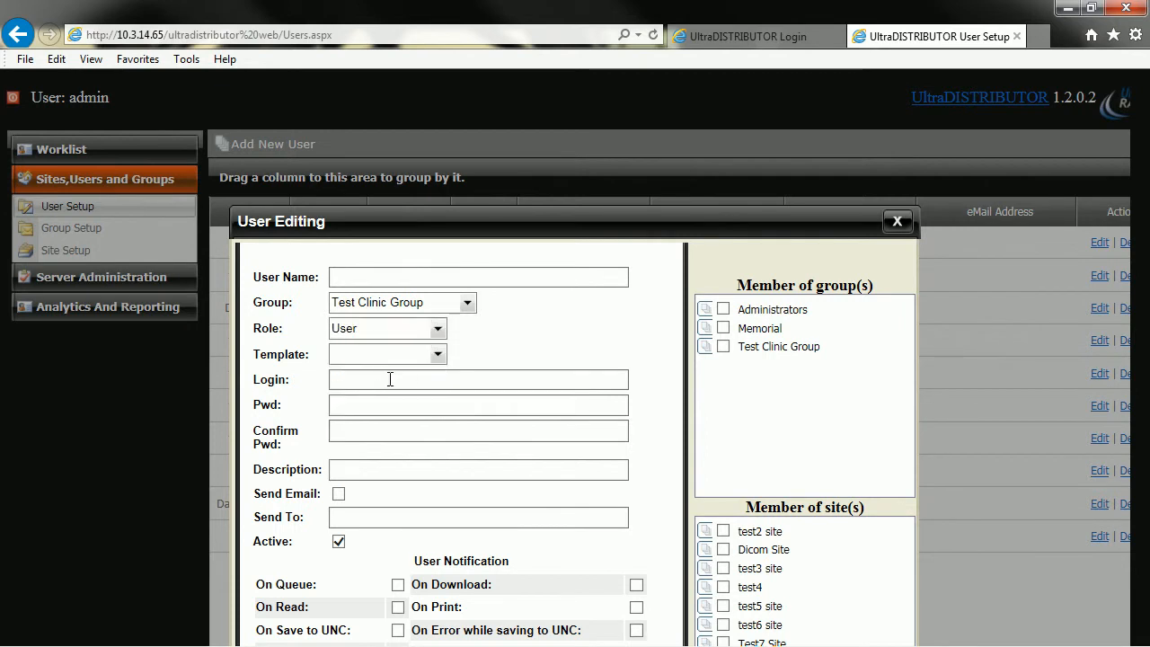
# Enter user name and login jgalt_RX, plus the password and its confirmation.
pyautogui.click(372, 279)
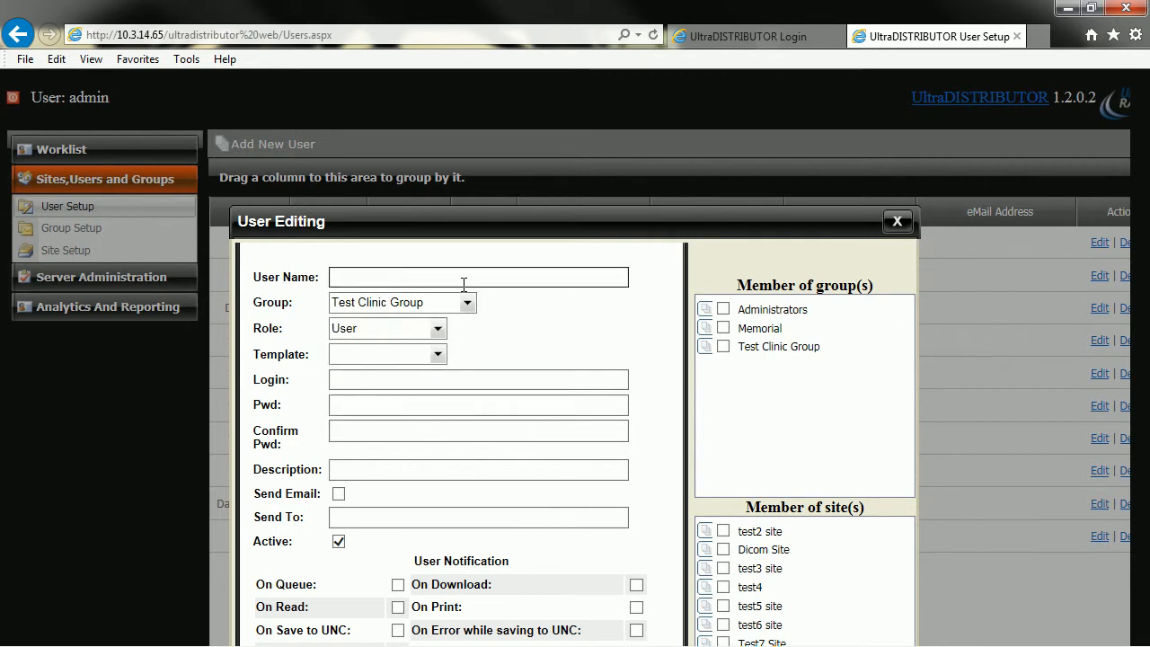
pyautogui.write('jgalt')
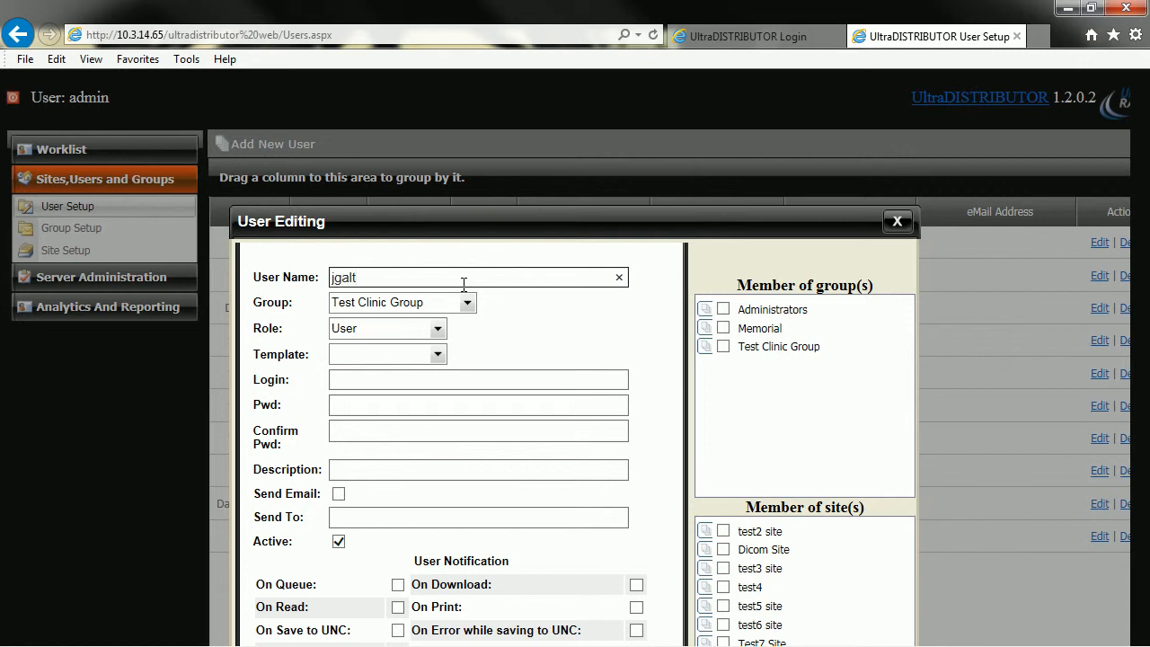
pyautogui.write('_RXC')
pyautogui.moveTo(396, 277); pyautogui.dragTo(306, 274)
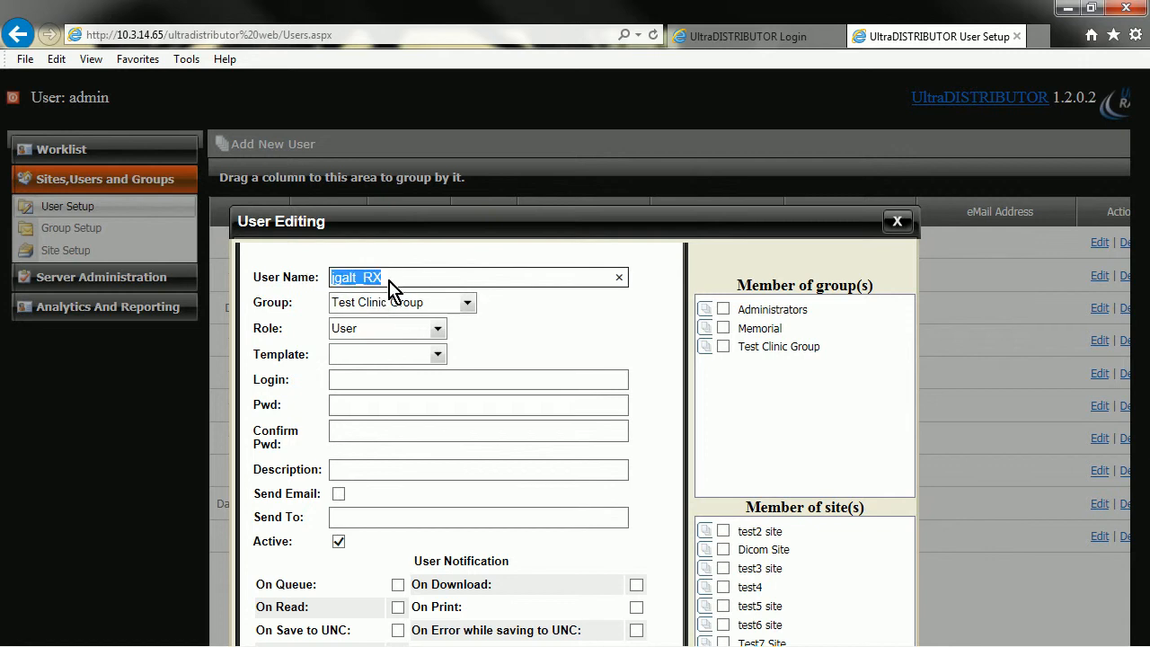
pyautogui.click(410, 280)
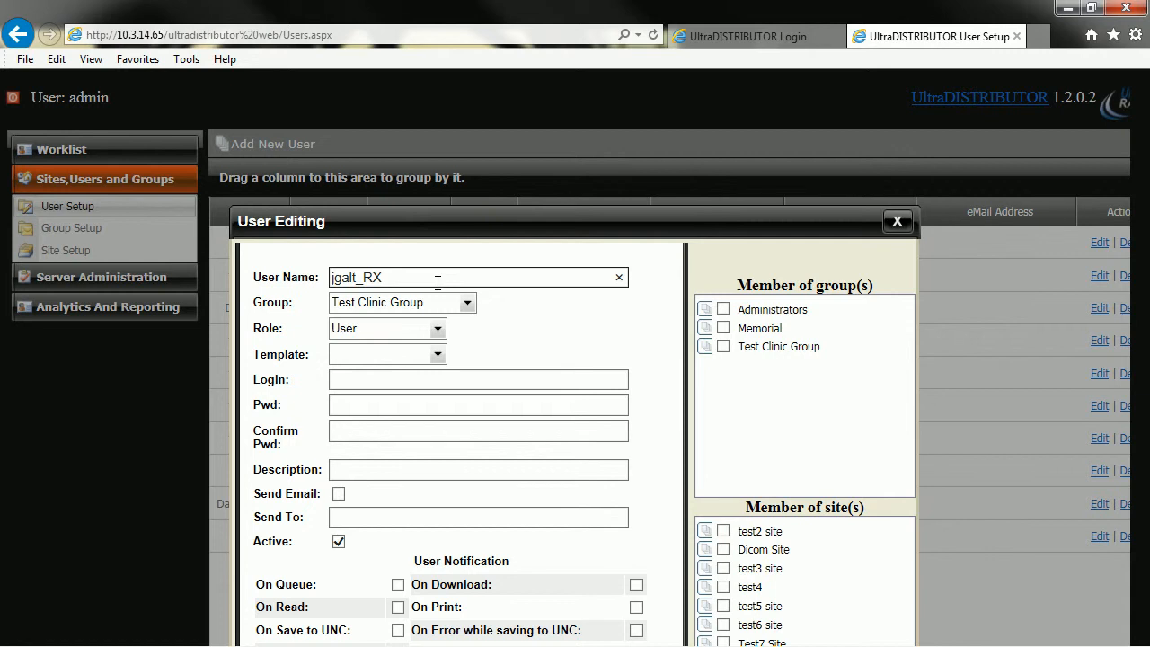
pyautogui.click(361, 382)
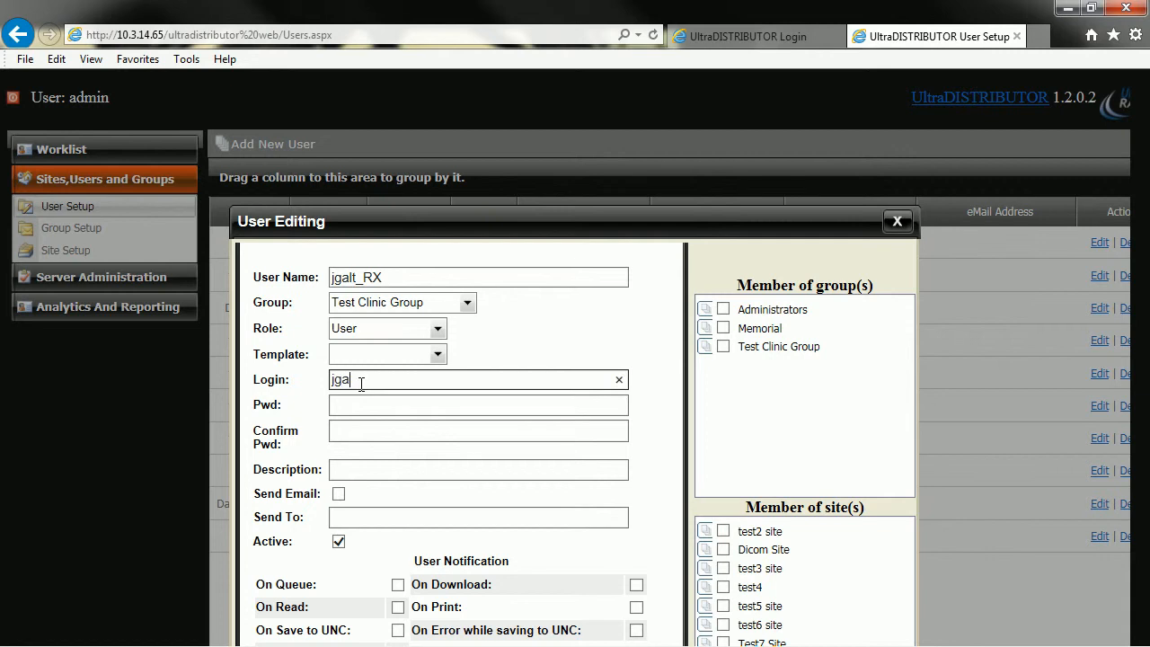
pyautogui.write('jgalt_RX')
pyautogui.click(368, 405)
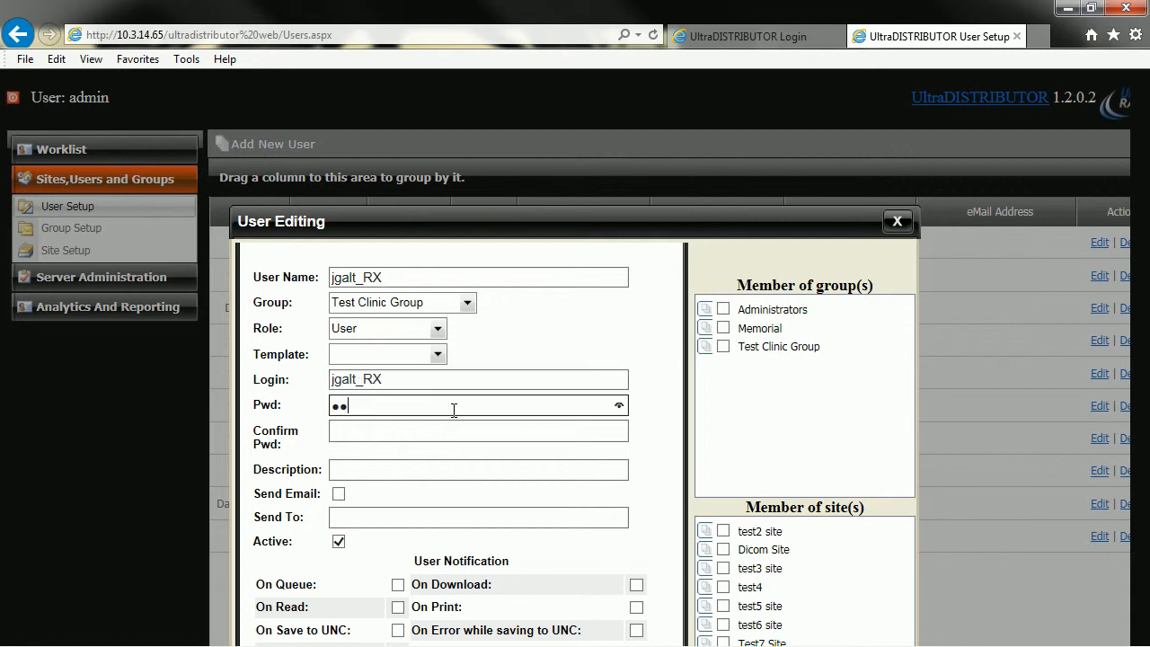
pyautogui.click(386, 432)
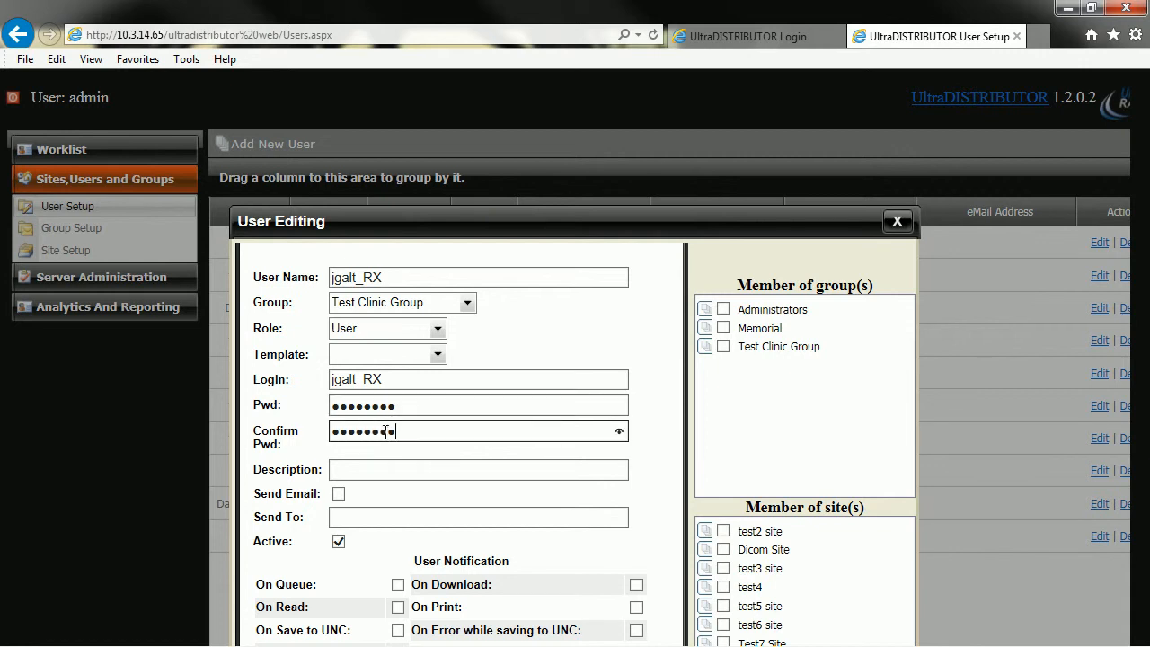
pyautogui.click(417, 475)
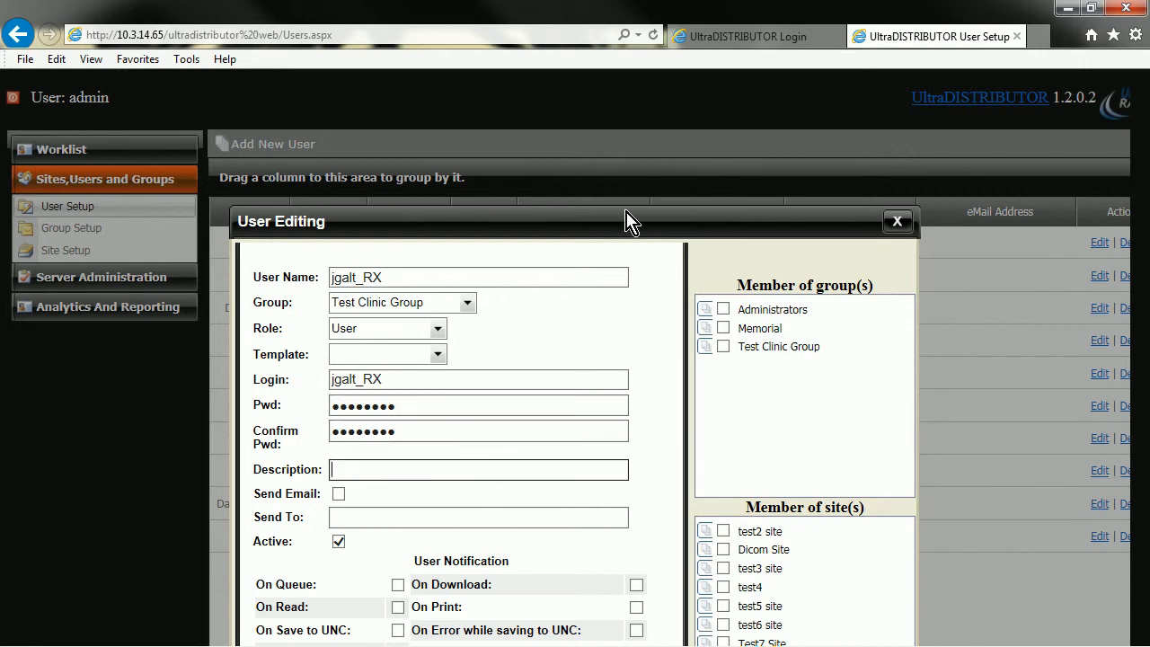
pyautogui.moveTo(654, 189); pyautogui.dragTo(713, 93)
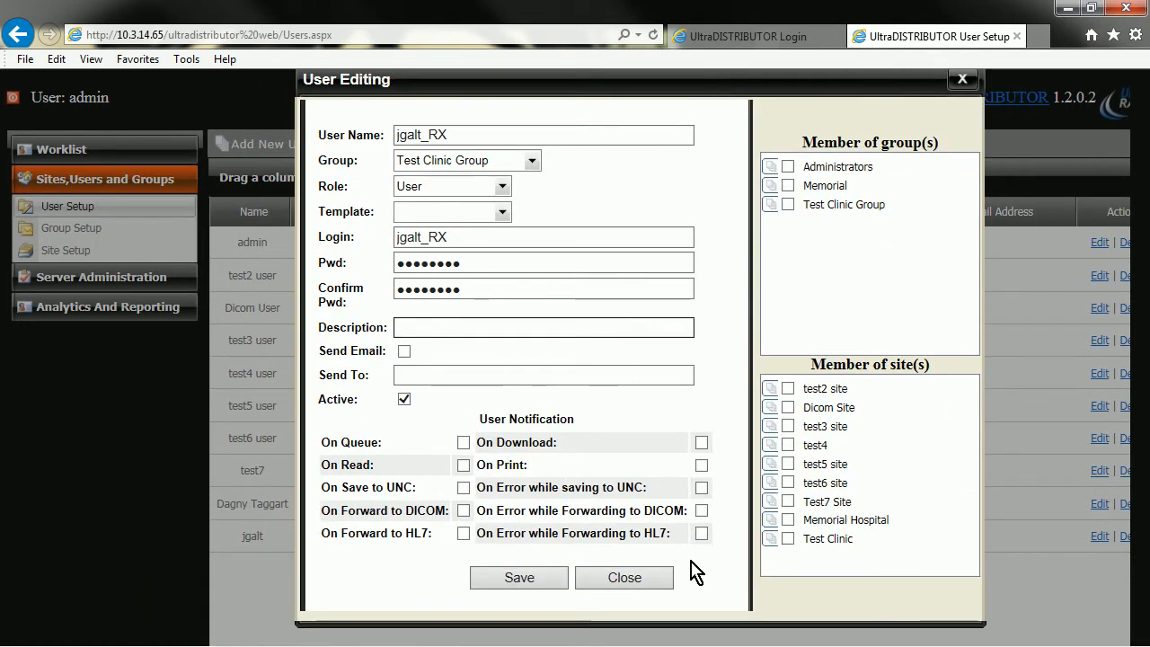
# Save the jgalt_RX user and compare it with jgalt in the user list.
pyautogui.click(512, 586)
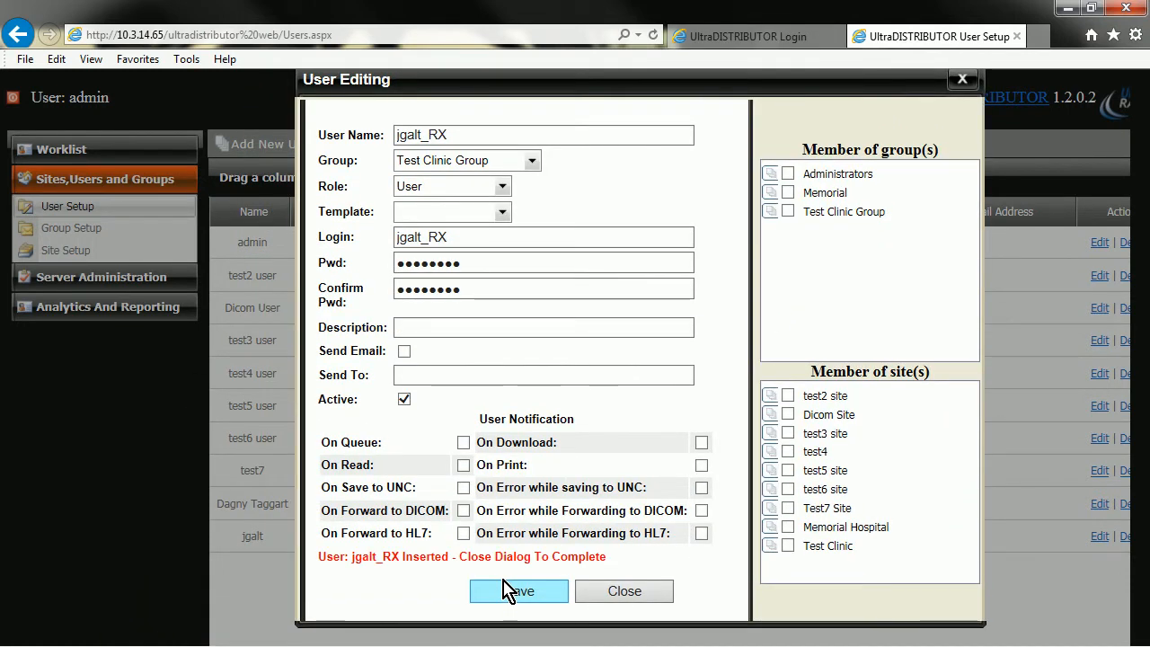
pyautogui.moveTo(352, 557); pyautogui.dragTo(637, 567)
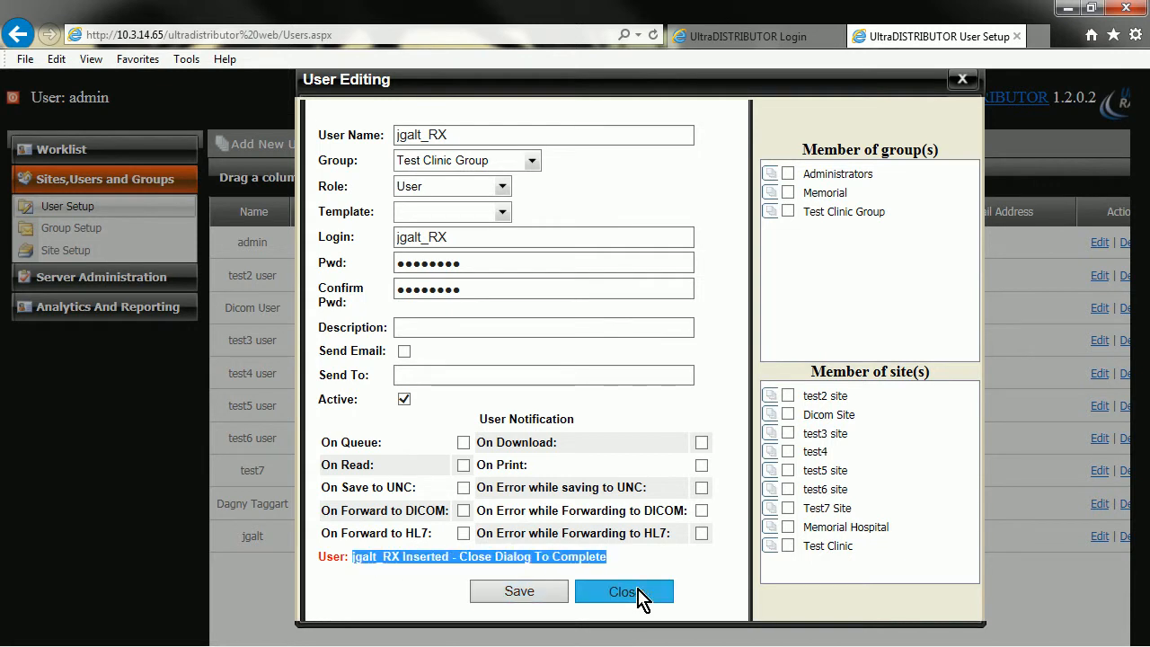
pyautogui.click(640, 597)
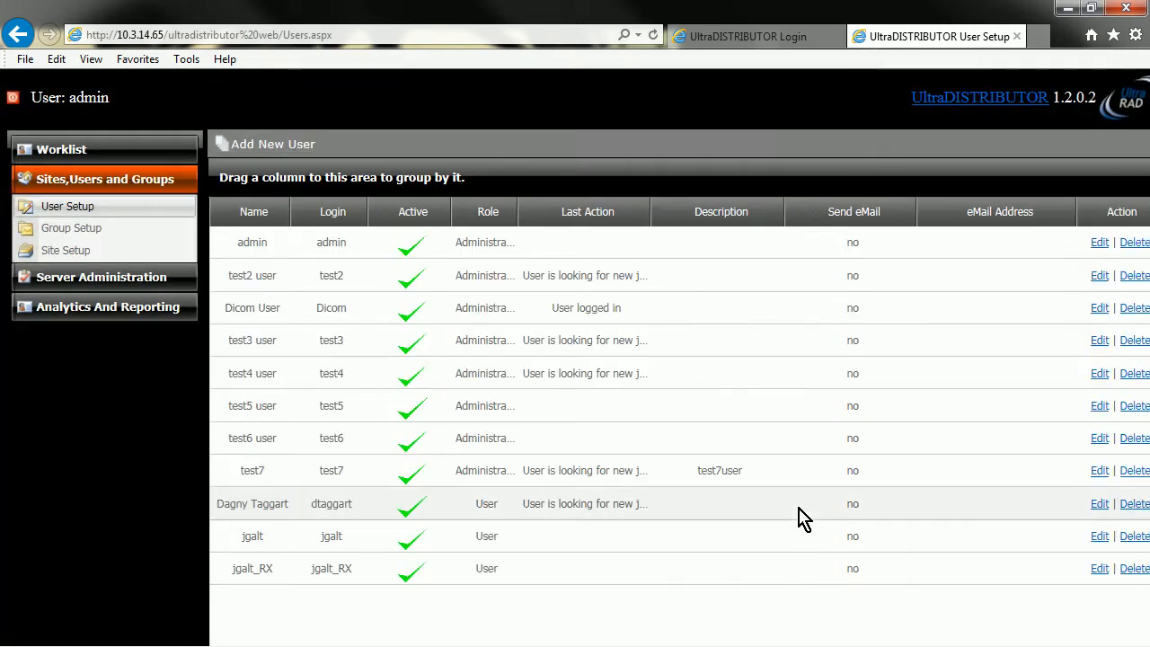
pyautogui.click(322, 544)
pyautogui.click(319, 573)
pyautogui.click(318, 545)
pyautogui.click(321, 571)
pyautogui.click(321, 541)
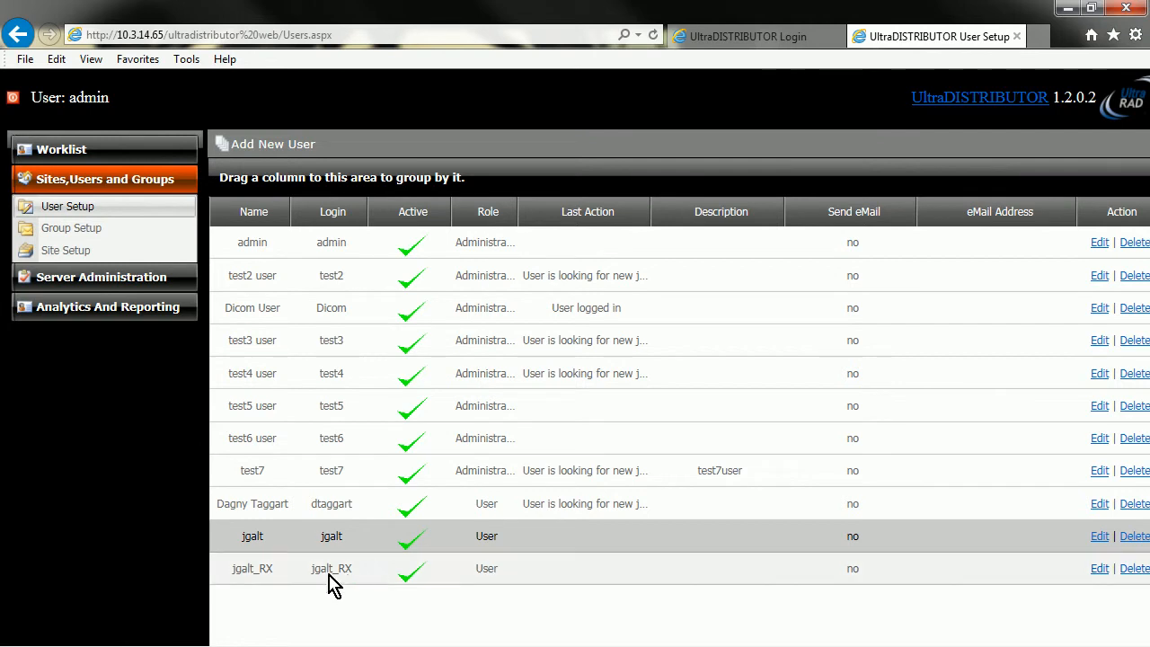
pyautogui.click(331, 576)
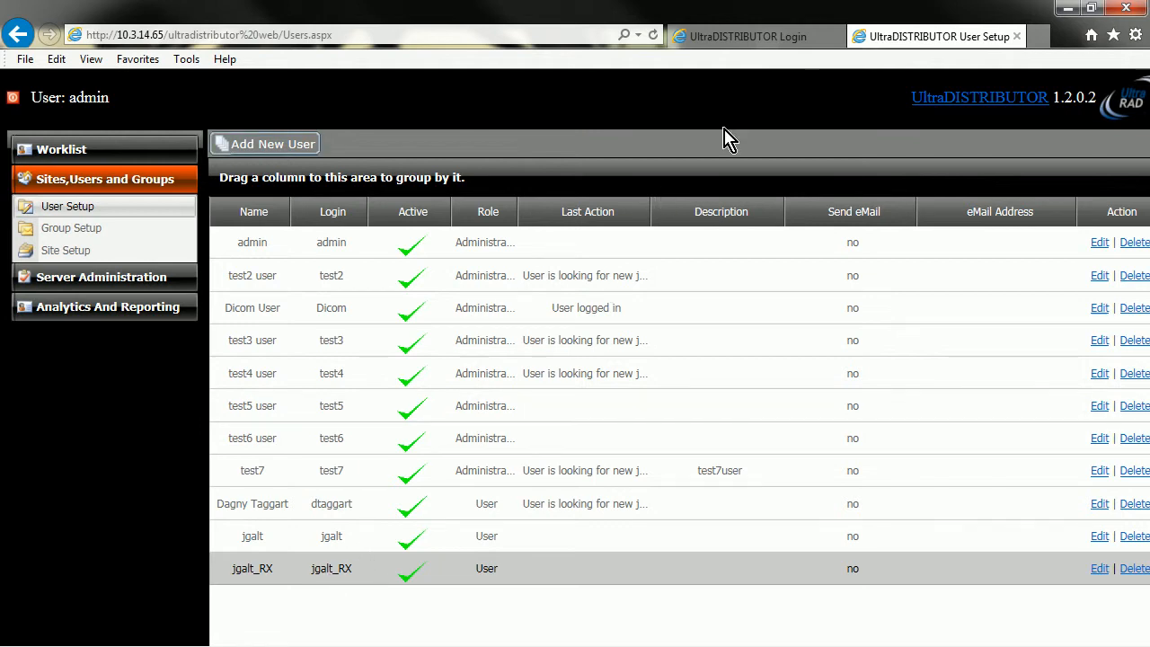
# Log in to the UltraDISTRIBUTOR web page as jgalt.
pyautogui.click(773, 41)
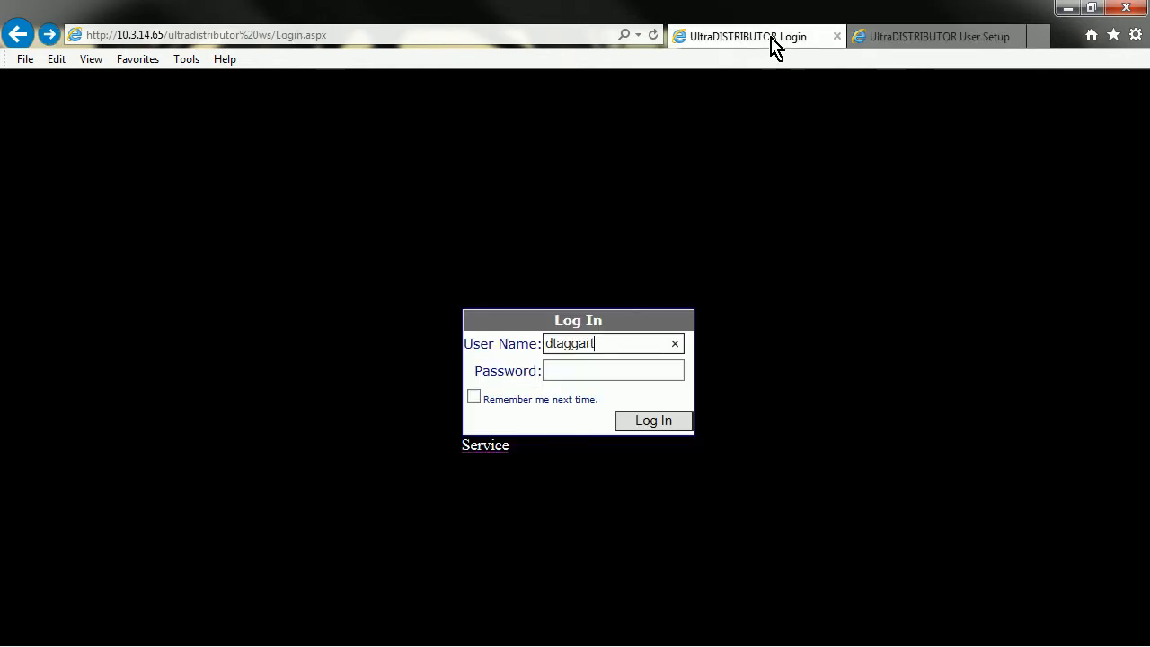
pyautogui.moveTo(612, 346); pyautogui.dragTo(510, 370)
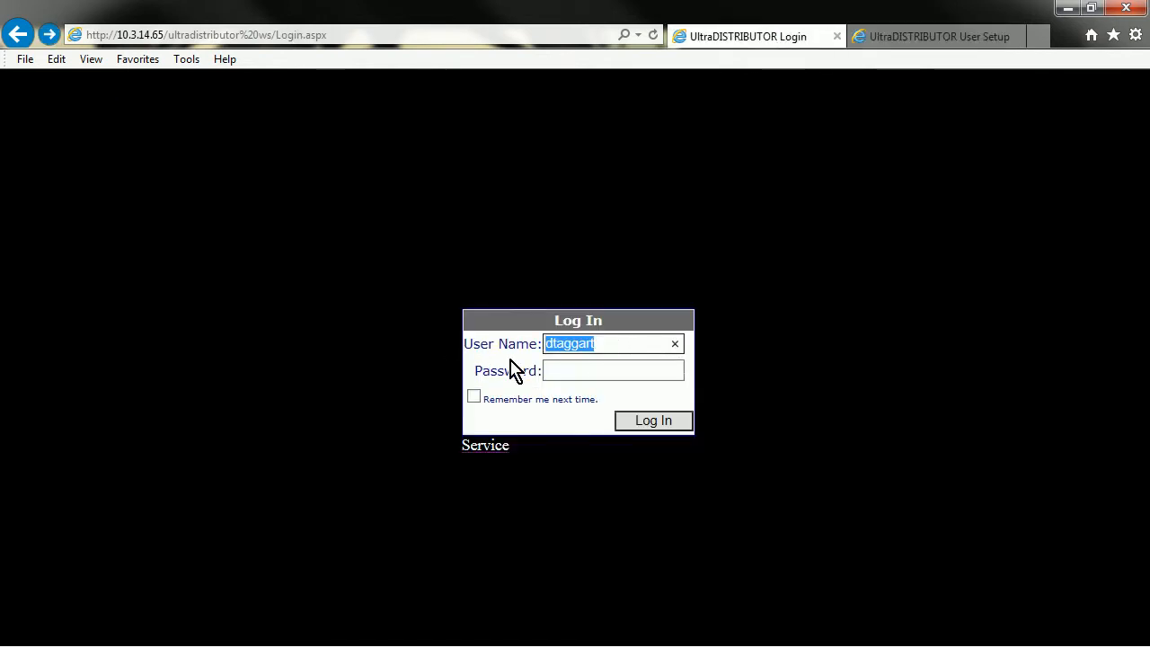
pyautogui.write('jgalt')
pyautogui.click(601, 372)
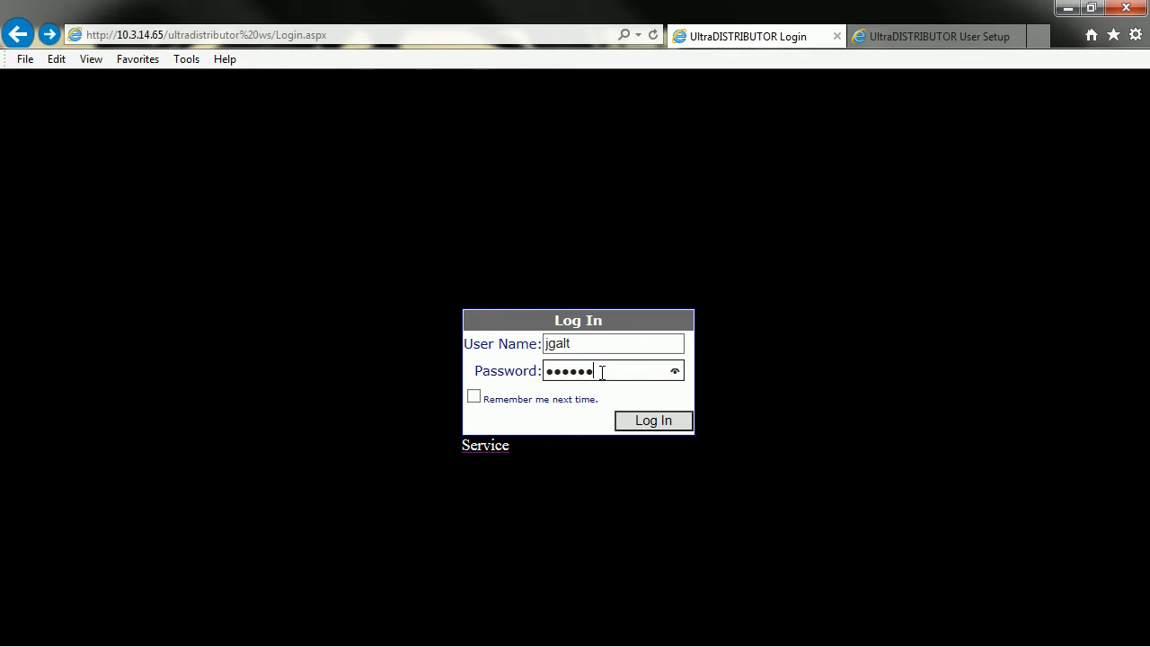
pyautogui.click(659, 426)
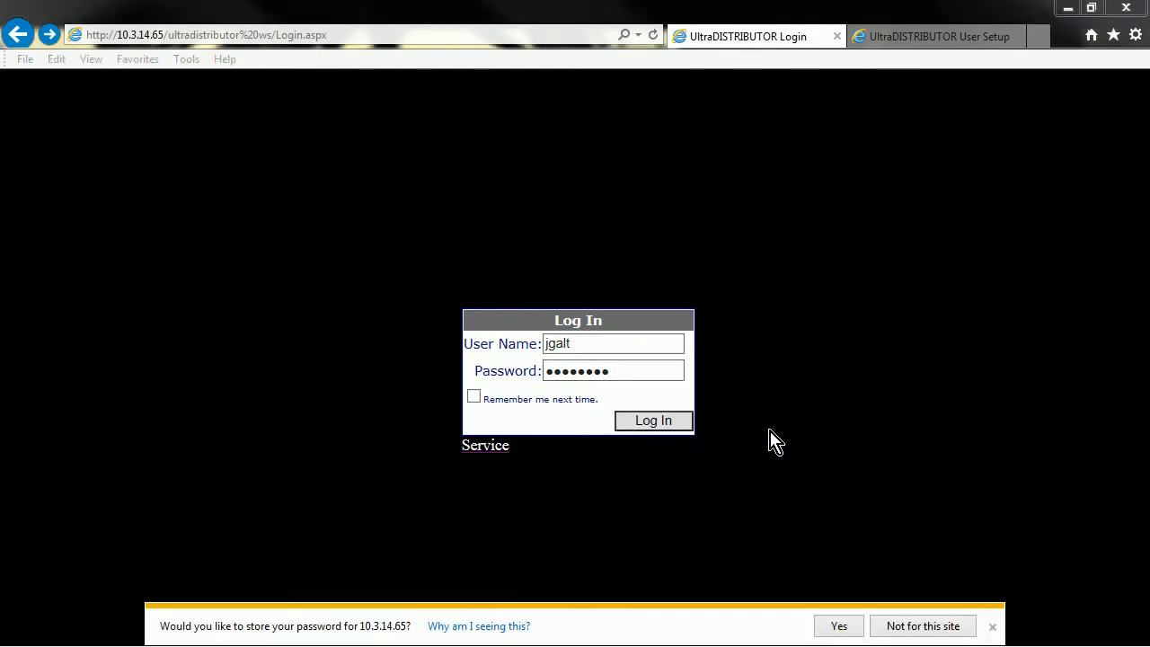
# Approve installing the UltraDistributor desktop client and move its login prompt aside.
pyautogui.moveTo(1149, 431); pyautogui.dragTo(519, 109)
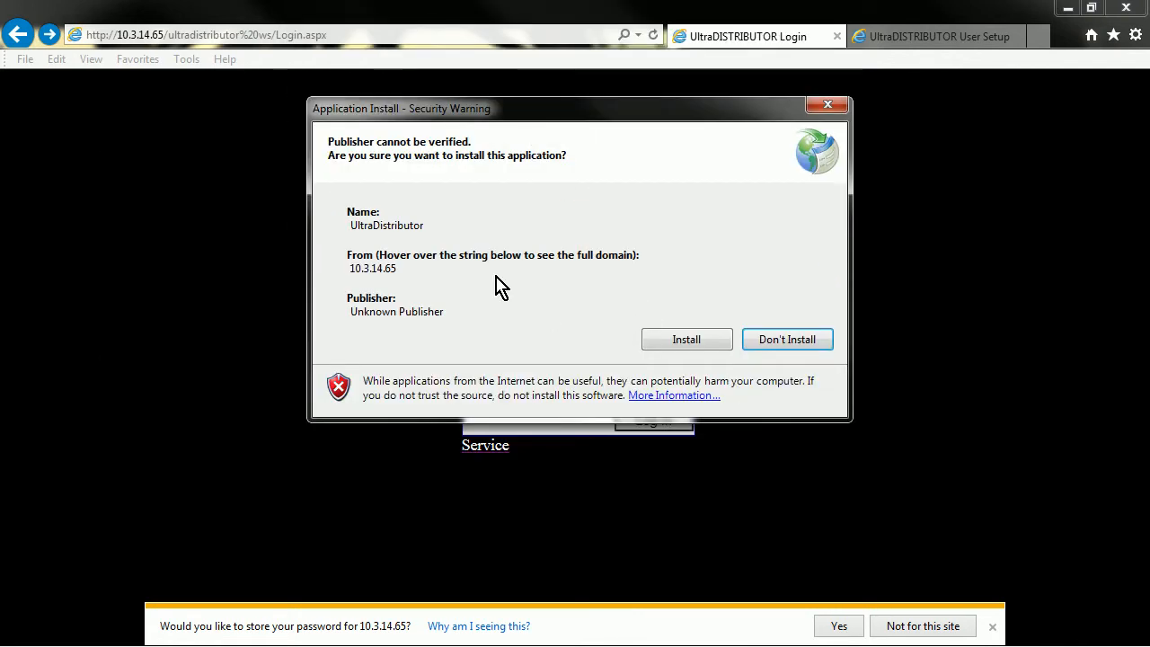
pyautogui.click(680, 346)
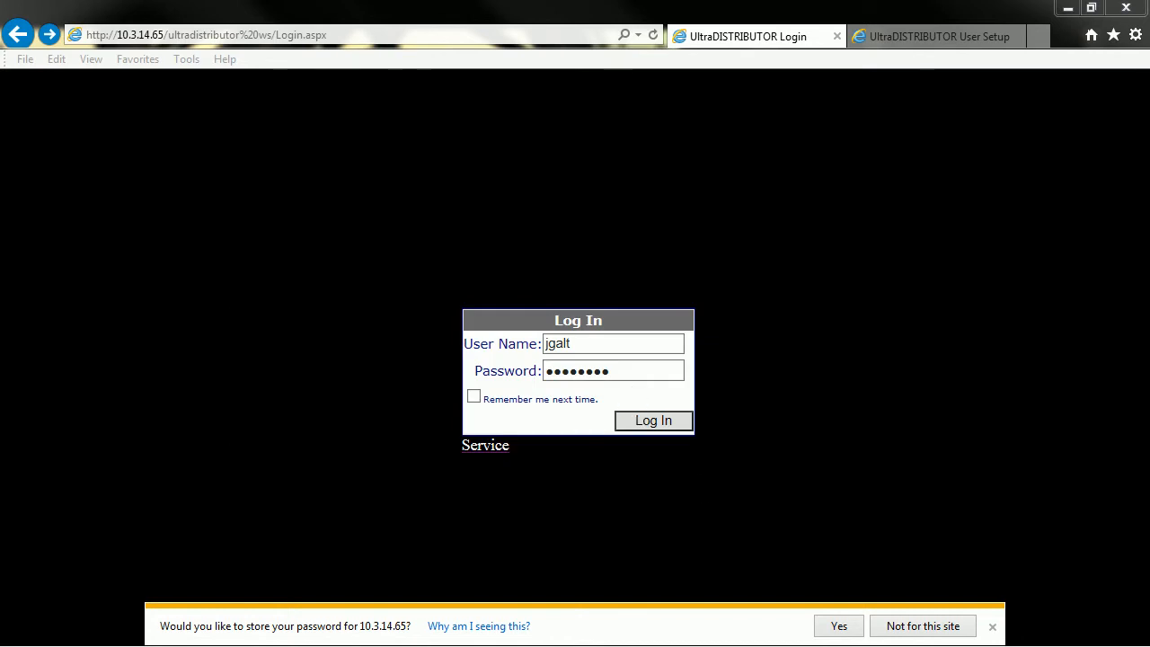
pyautogui.moveTo(552, 432); pyautogui.dragTo(582, 200)
# Sign in to the desktop client with the new user's name and password.
pyautogui.click(1067, 9)
pyautogui.click(566, 224)
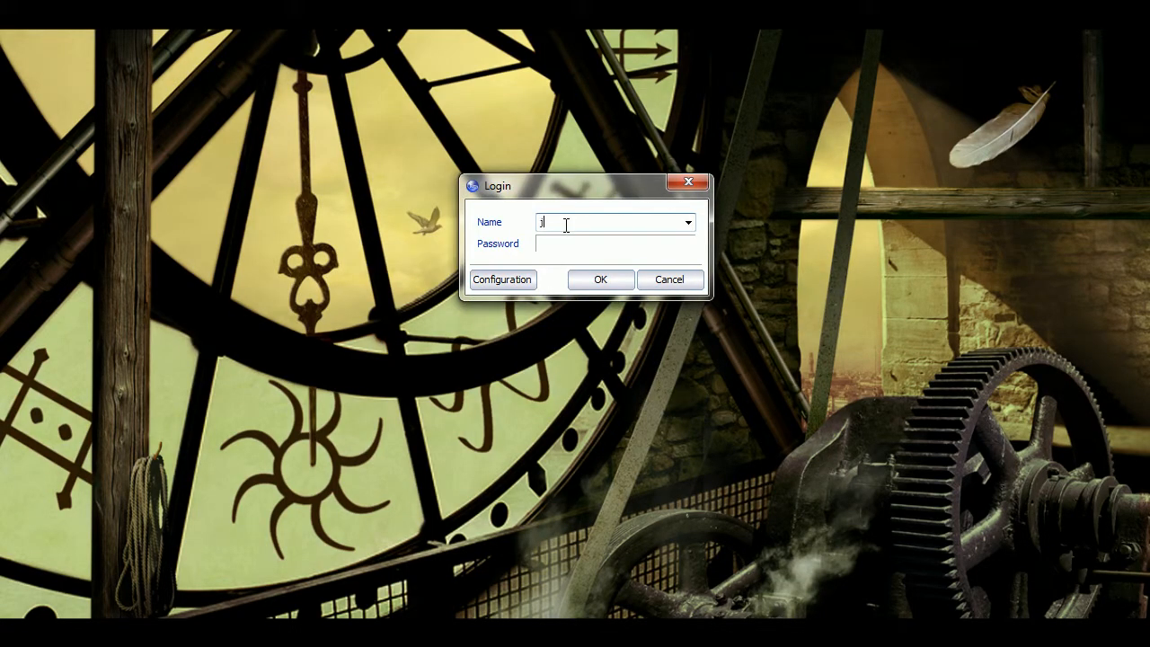
pyautogui.press('Tab')
pyautogui.press('Tab')
pyautogui.press('Tab')
pyautogui.press('Tab')
pyautogui.press('Return')
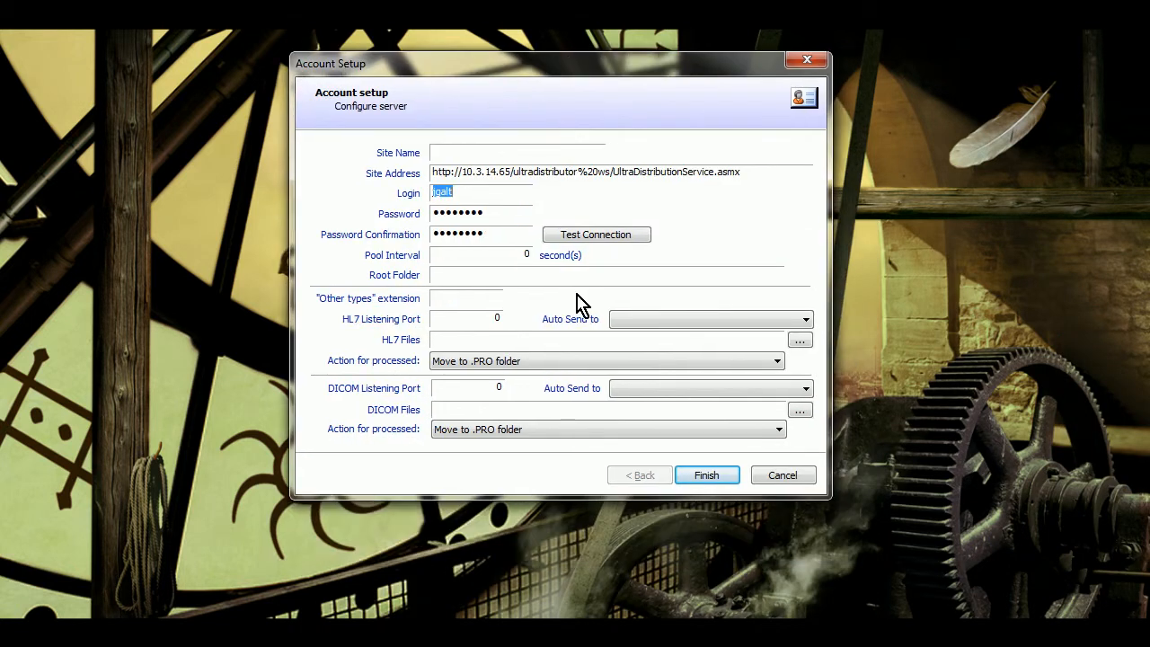
# Enter site name Test Clinic and check the prefilled site address.
pyautogui.click(479, 150)
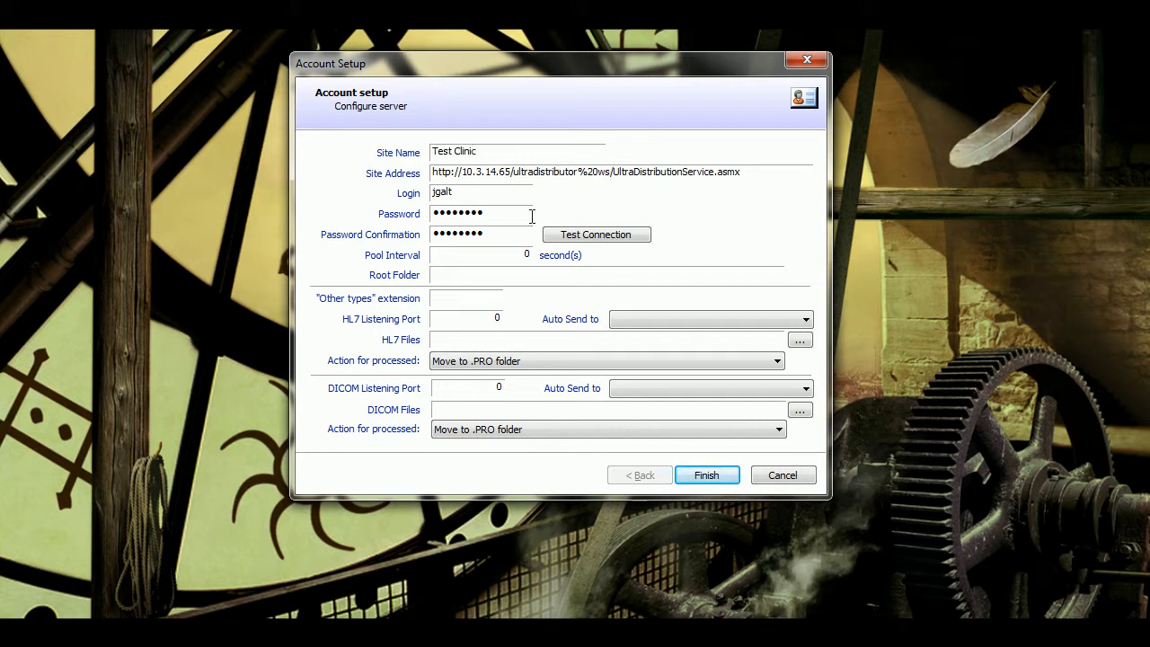
pyautogui.hotkey('shift', 'Tab')
pyautogui.hotkey('shift', 'Tab')
pyautogui.moveTo(454, 172); pyautogui.dragTo(778, 174)
pyautogui.click(772, 174)
pyautogui.moveTo(434, 173); pyautogui.dragTo(781, 180)
pyautogui.click(763, 174)
pyautogui.click(466, 341)
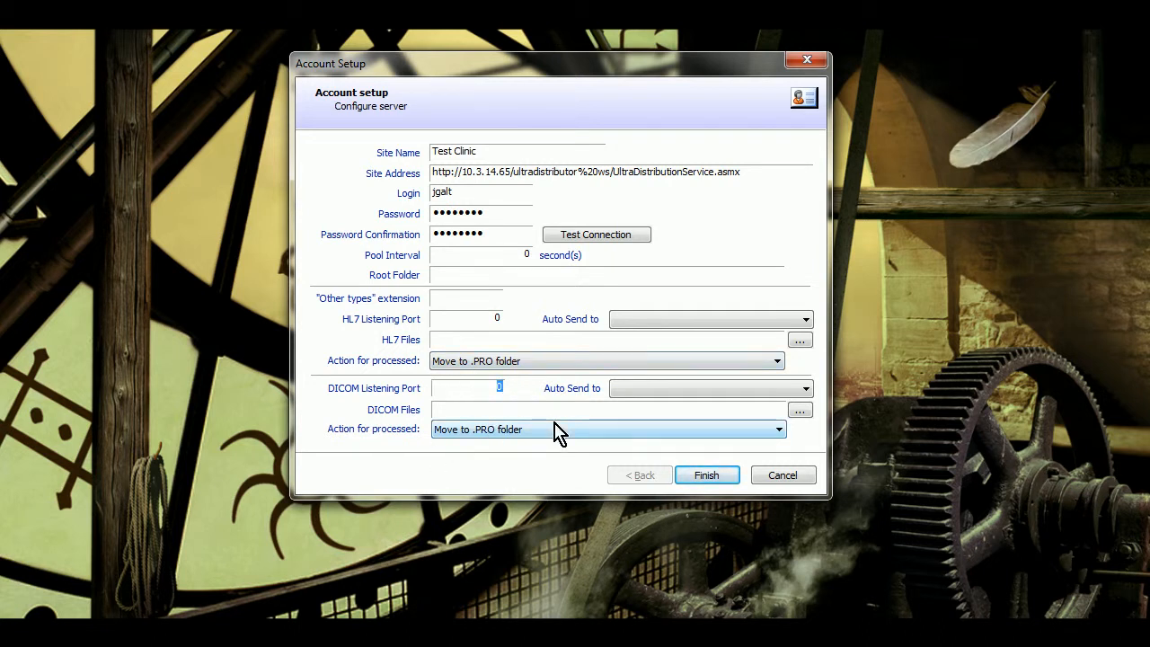
# Auto-send DICOM to the jgalt_RX user, listen on port 4100, and finish.
pyautogui.click(804, 393)
pyautogui.click(660, 453)
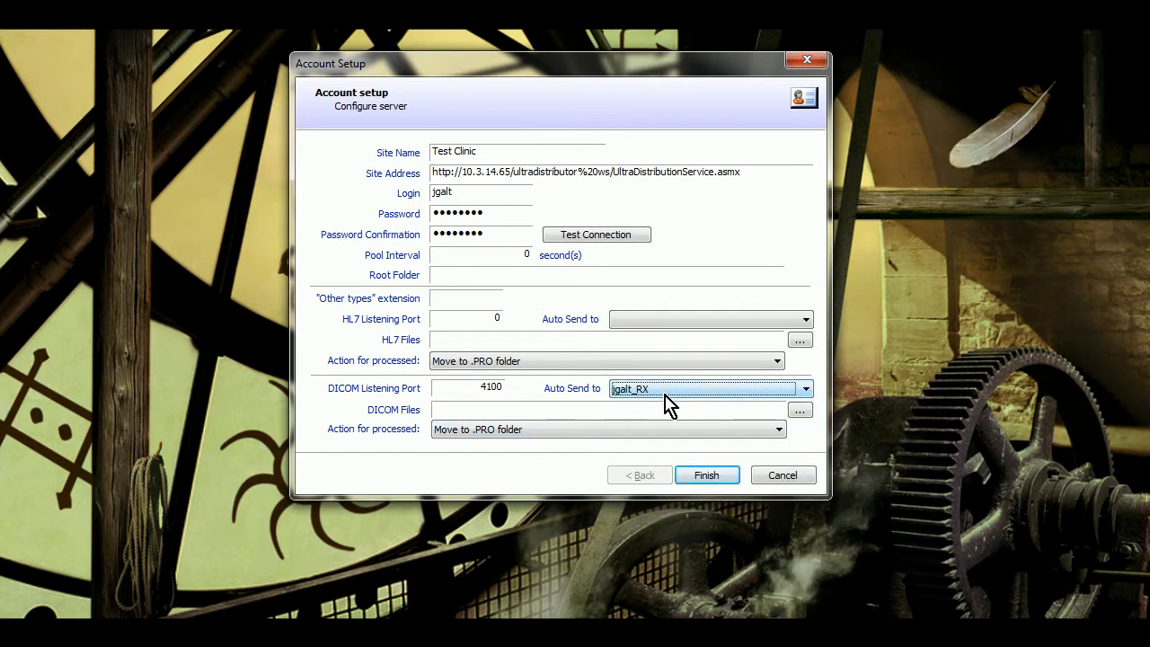
pyautogui.moveTo(460, 390); pyautogui.dragTo(536, 386)
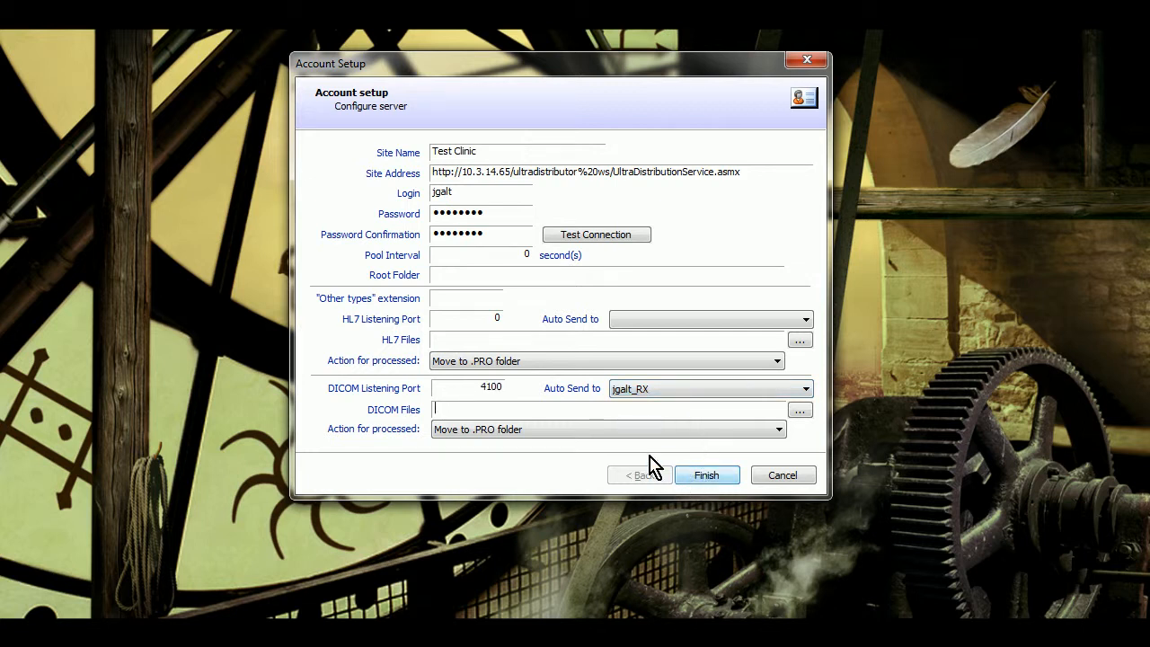
pyautogui.click(461, 392)
pyautogui.moveTo(461, 391); pyautogui.dragTo(520, 386)
pyautogui.click(709, 476)
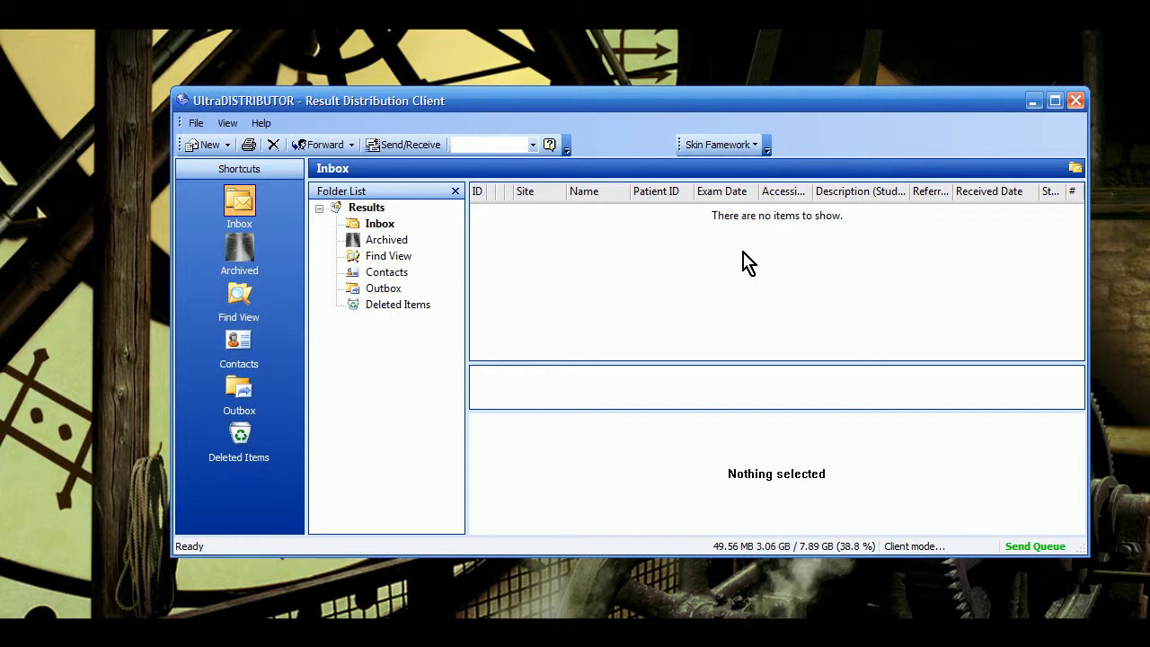
pyautogui.moveTo(610, 88); pyautogui.dragTo(514, 66)
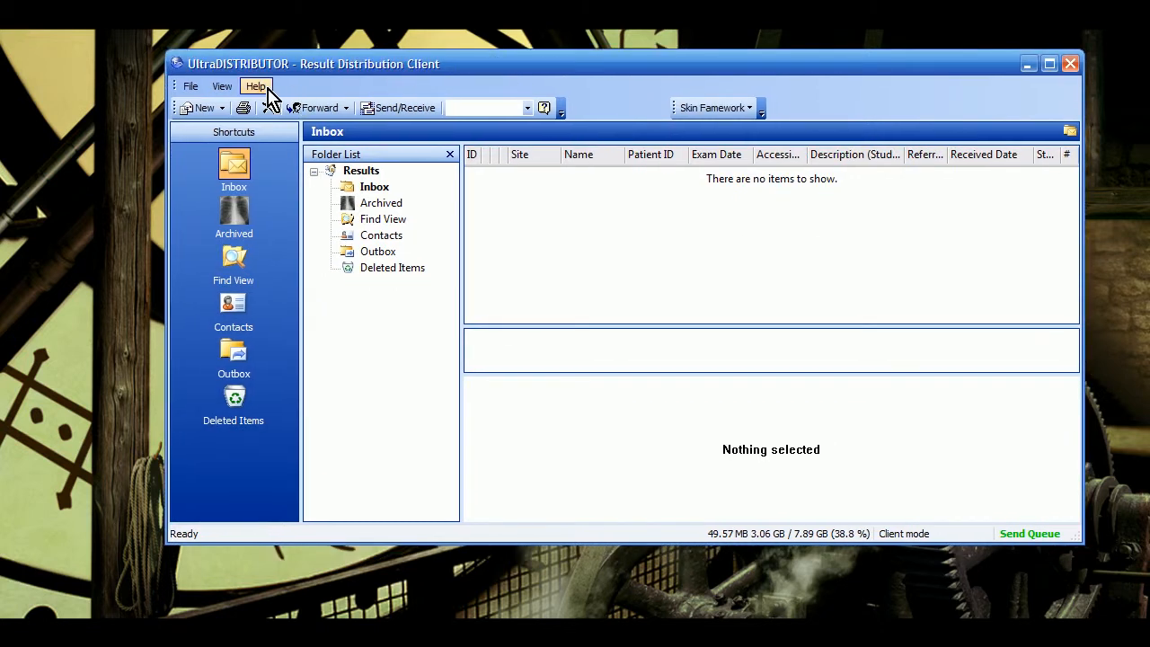
pyautogui.click(191, 86)
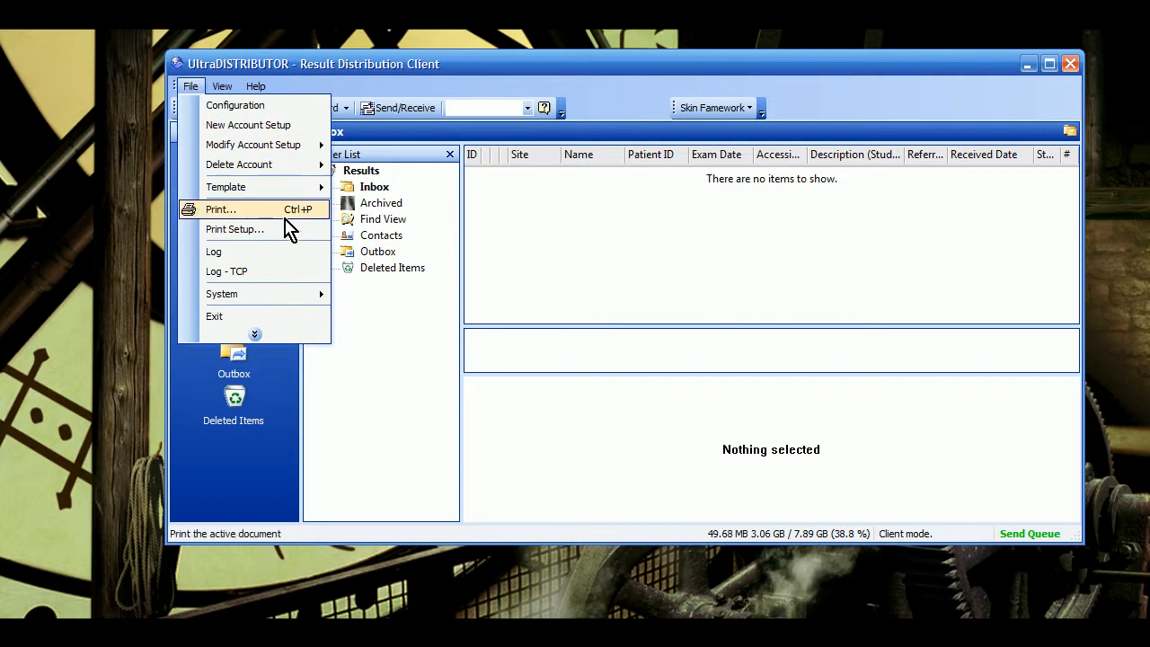
pyautogui.moveTo(225, 147)
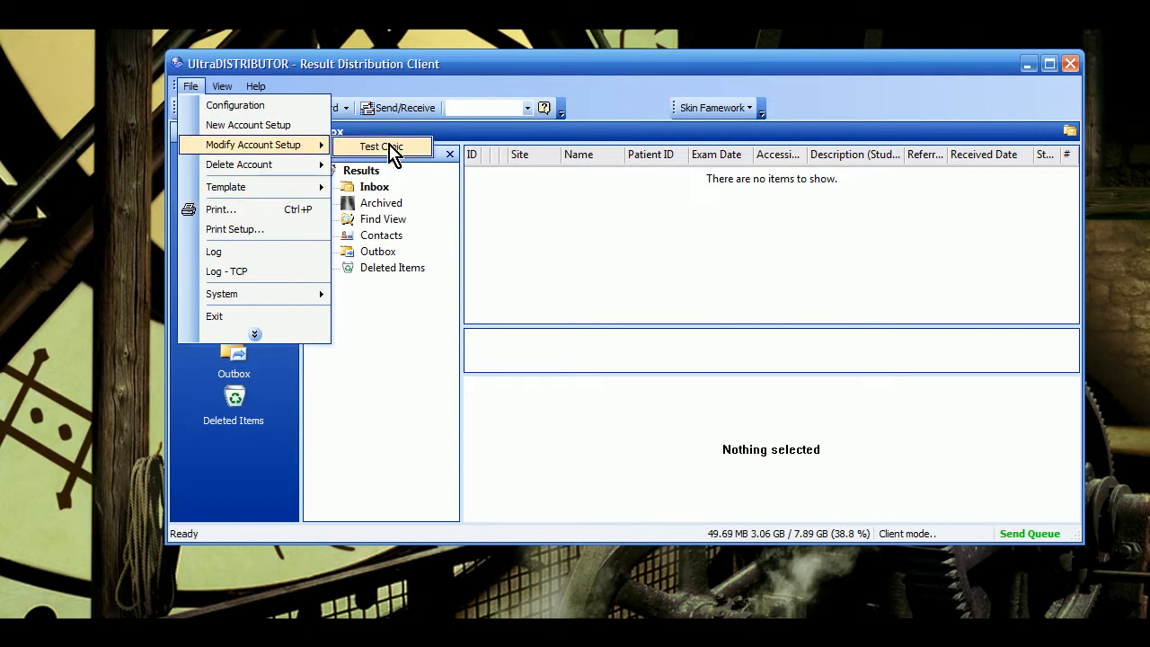
pyautogui.click(242, 105)
pyautogui.click(773, 492)
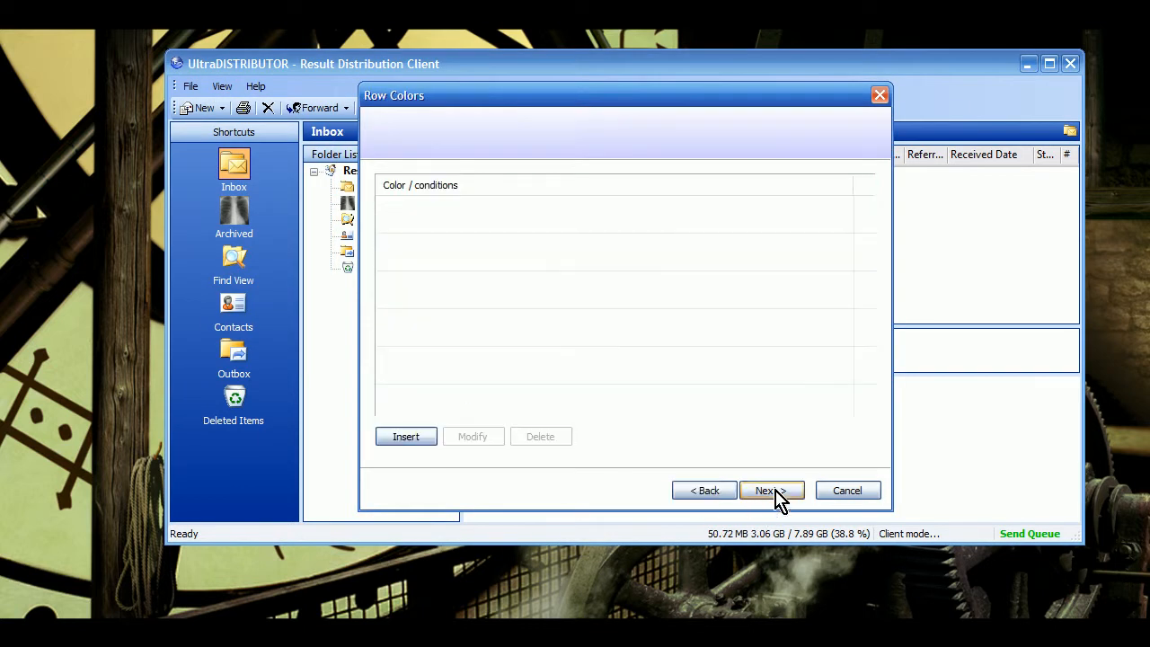
pyautogui.click(773, 492)
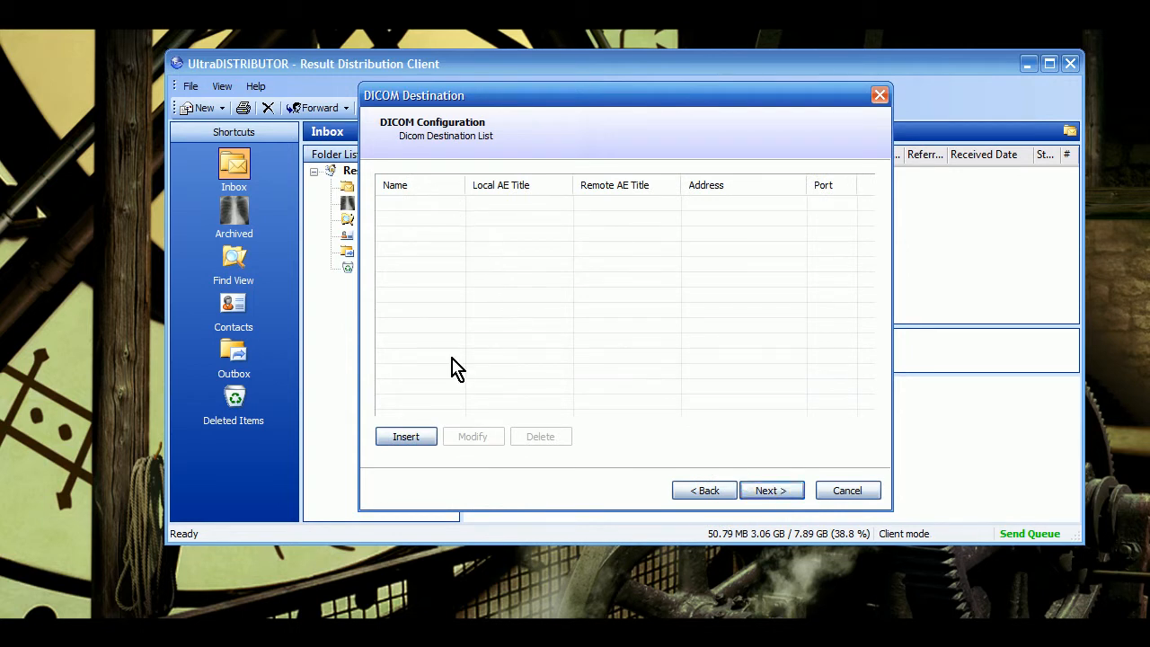
pyautogui.click(388, 440)
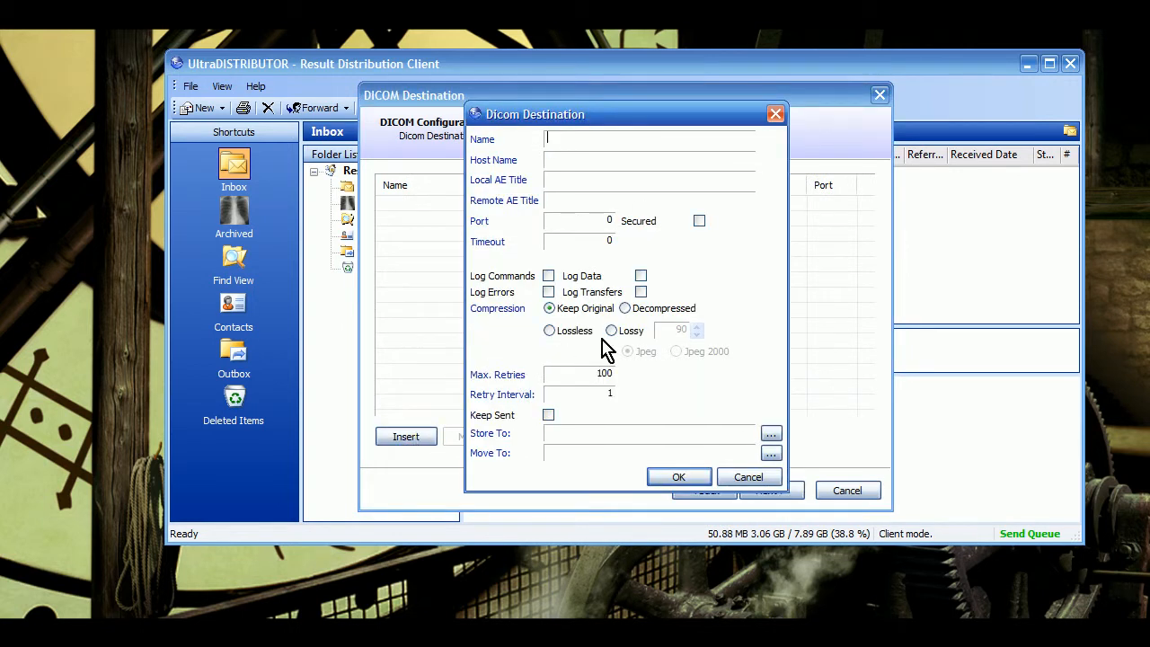
pyautogui.click(761, 477)
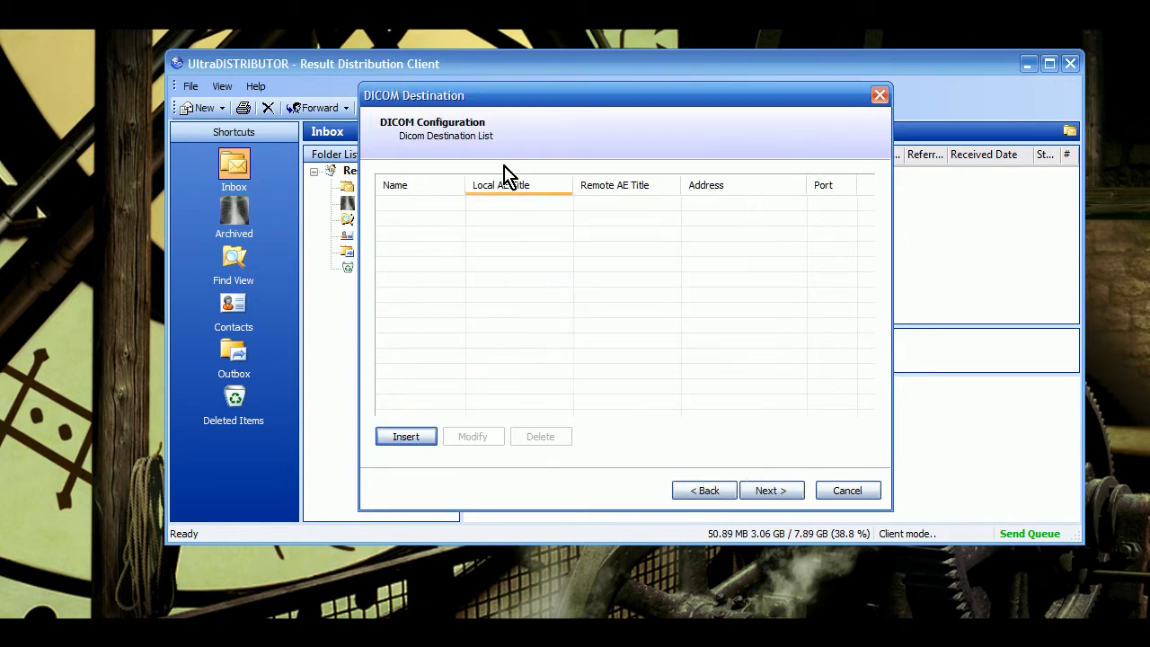
pyautogui.click(759, 491)
pyautogui.click(390, 440)
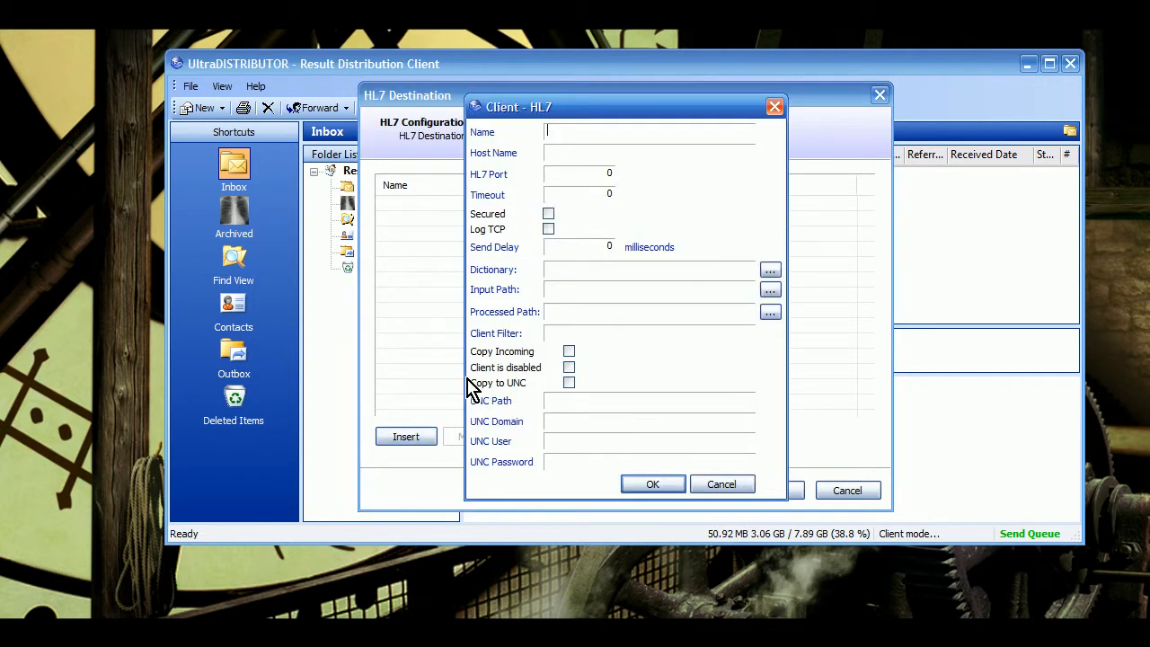
pyautogui.click(710, 484)
pyautogui.click(759, 490)
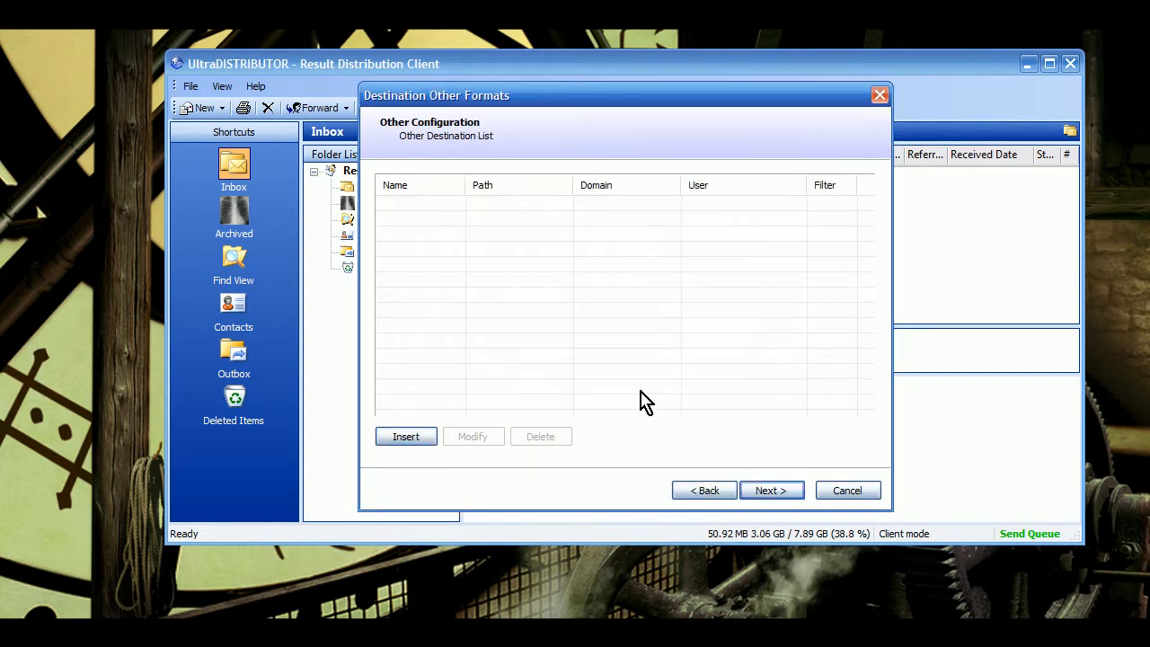
pyautogui.click(799, 494)
pyautogui.click(403, 207)
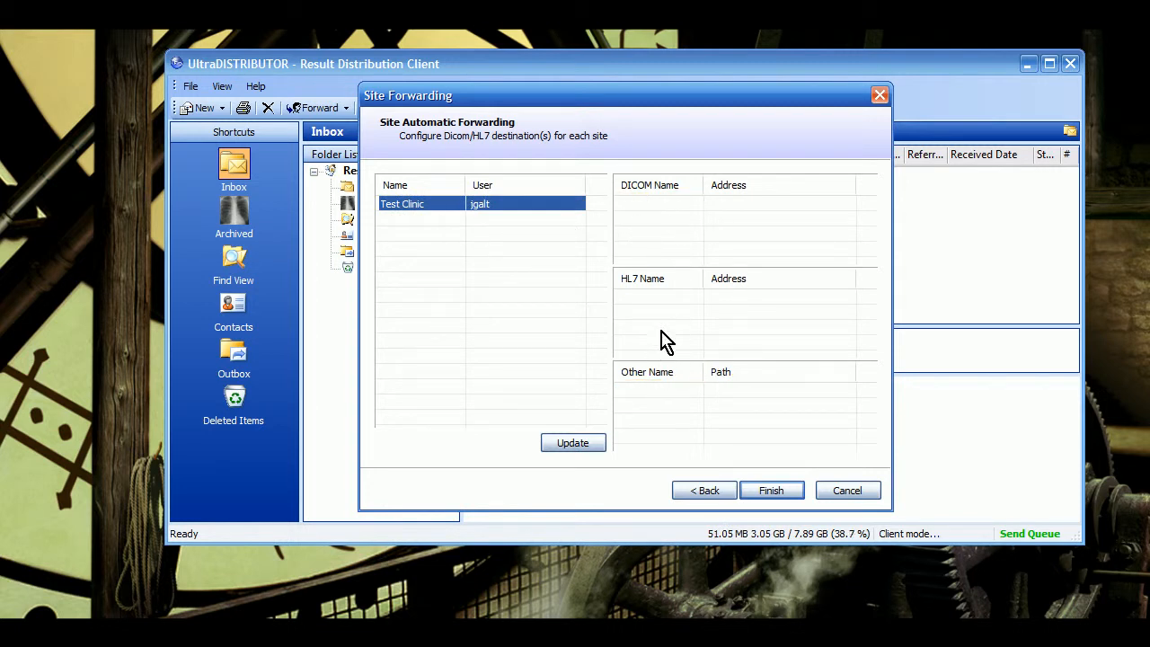
pyautogui.click(841, 491)
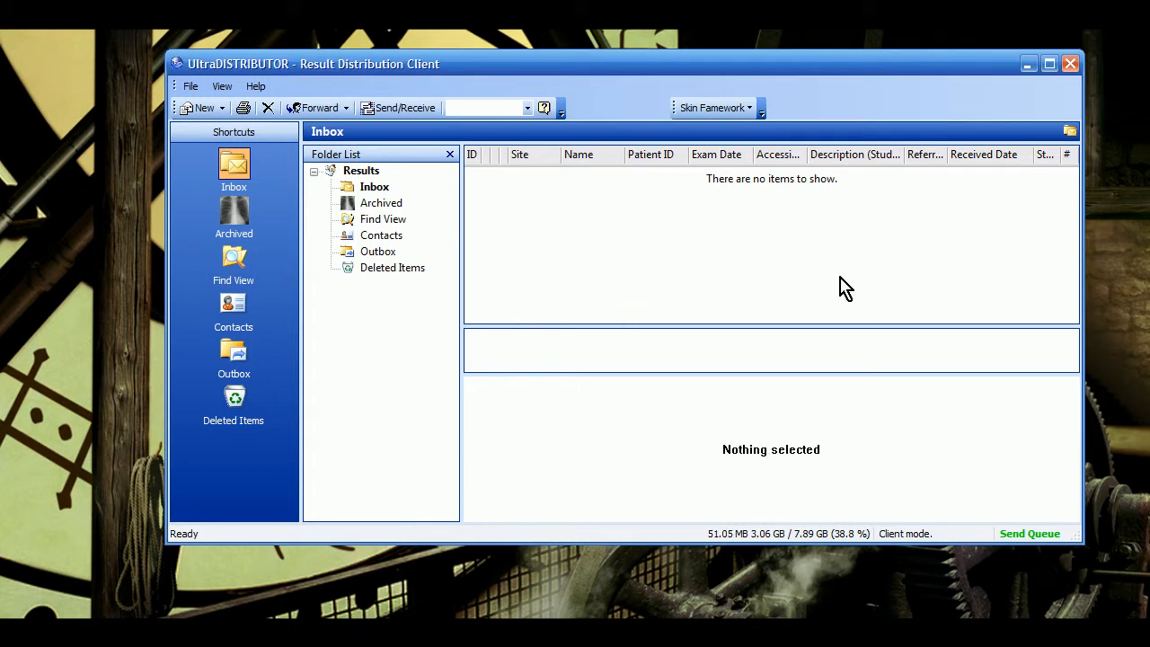
# Review the forwarding options, close them unchanged, and reposition the client window.
pyautogui.click(346, 109)
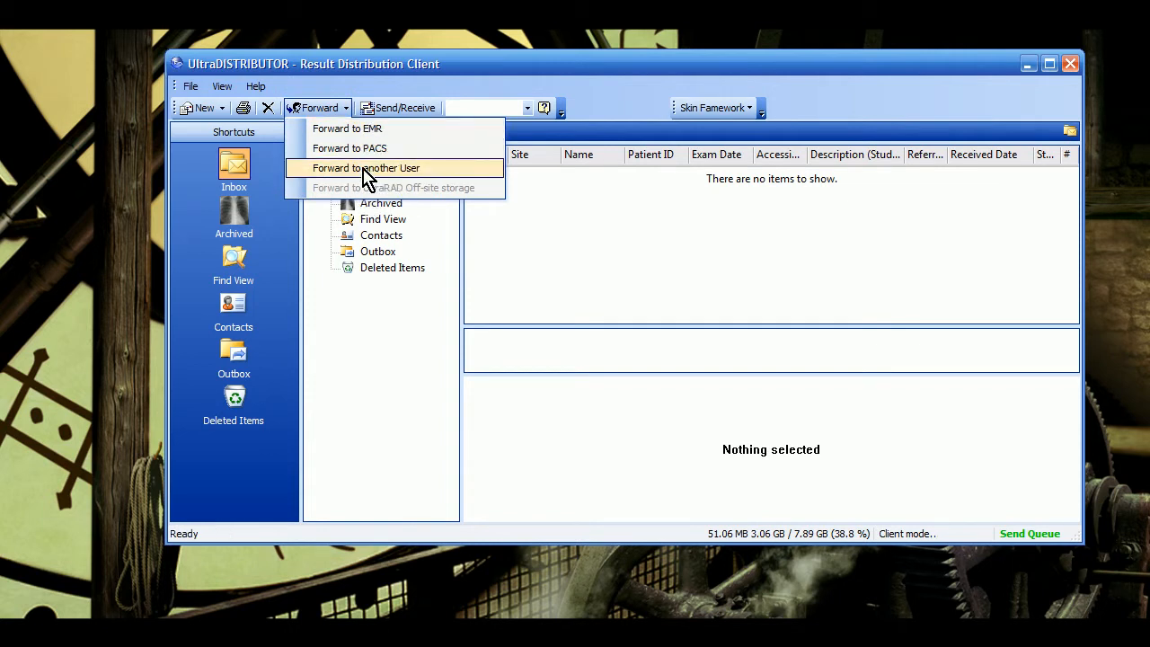
pyautogui.click(368, 177)
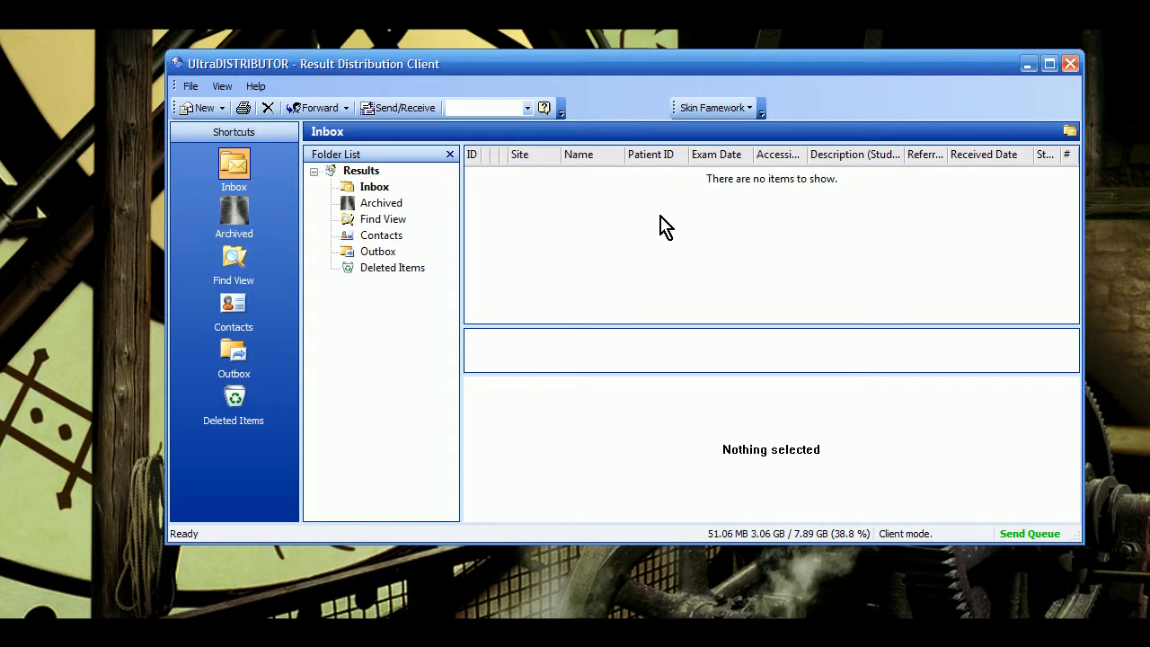
pyautogui.moveTo(735, 64); pyautogui.dragTo(688, 97)
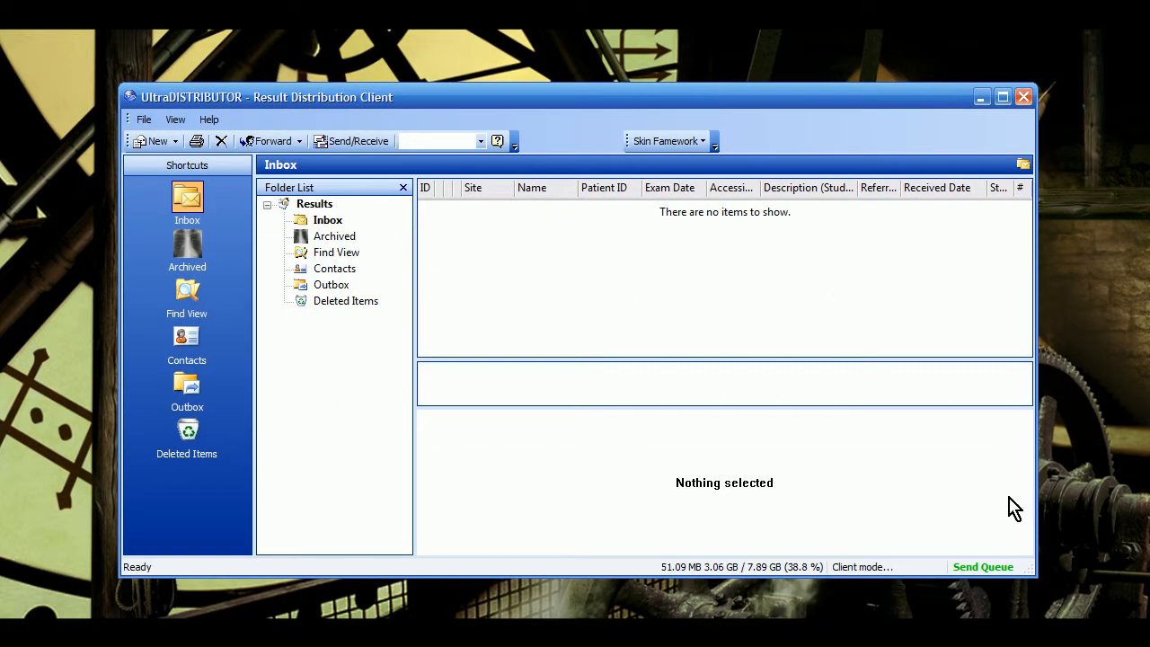
# Run Install from File > System > Service to register the client as a service.
pyautogui.click(142, 120)
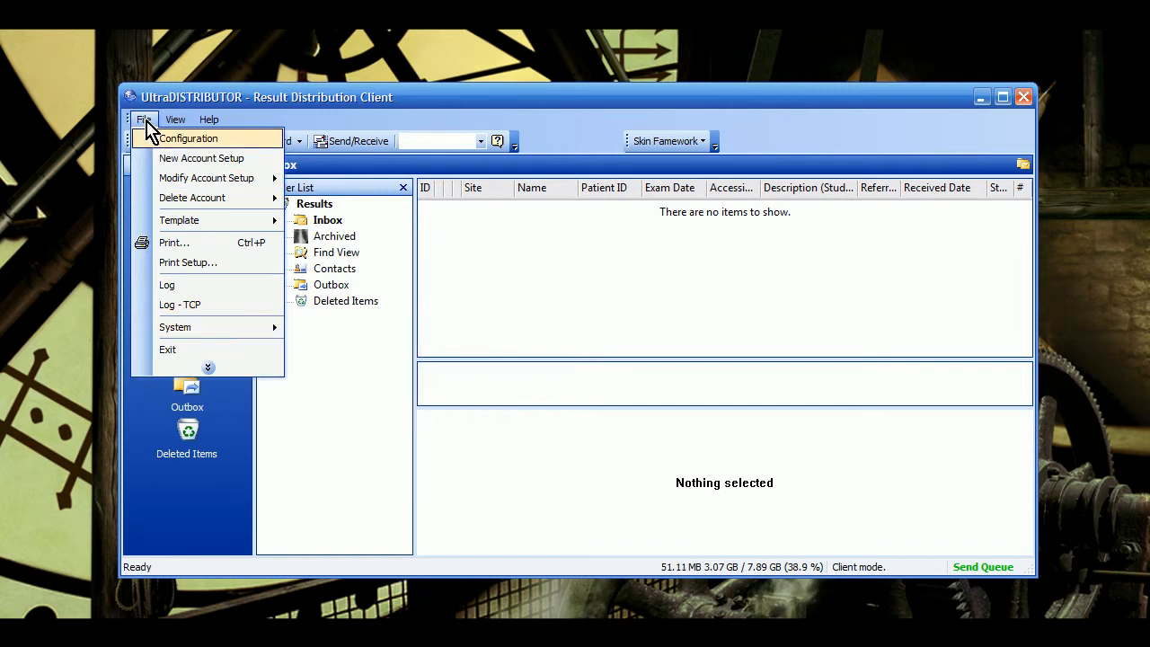
pyautogui.moveTo(187, 329)
pyautogui.moveTo(341, 416)
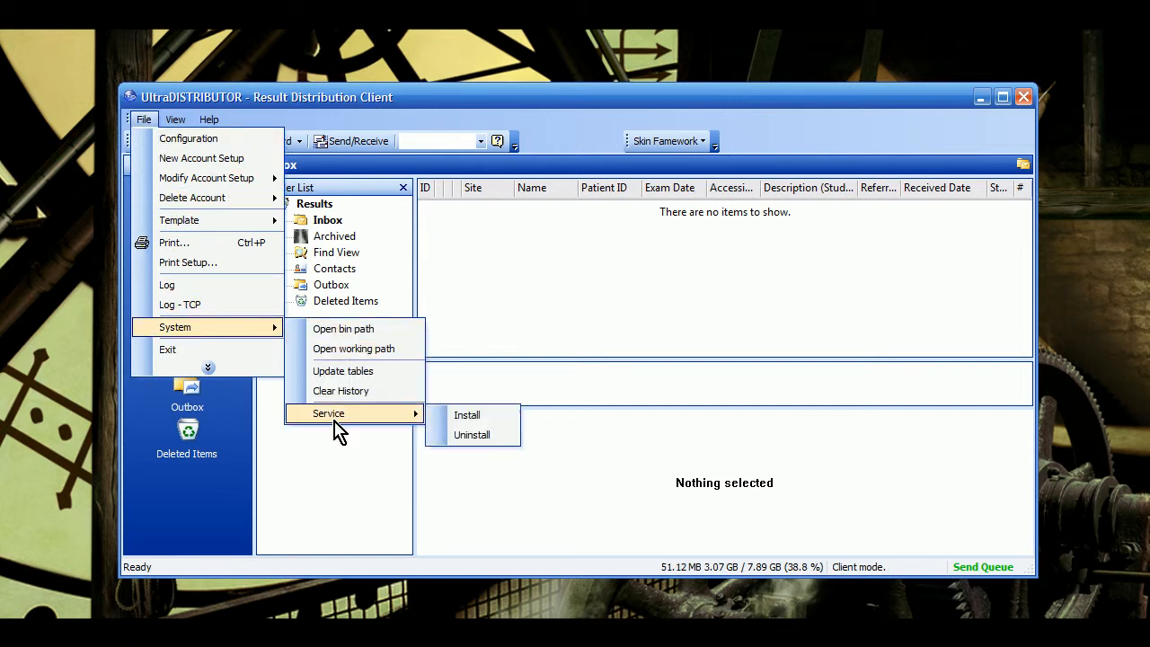
pyautogui.click(479, 424)
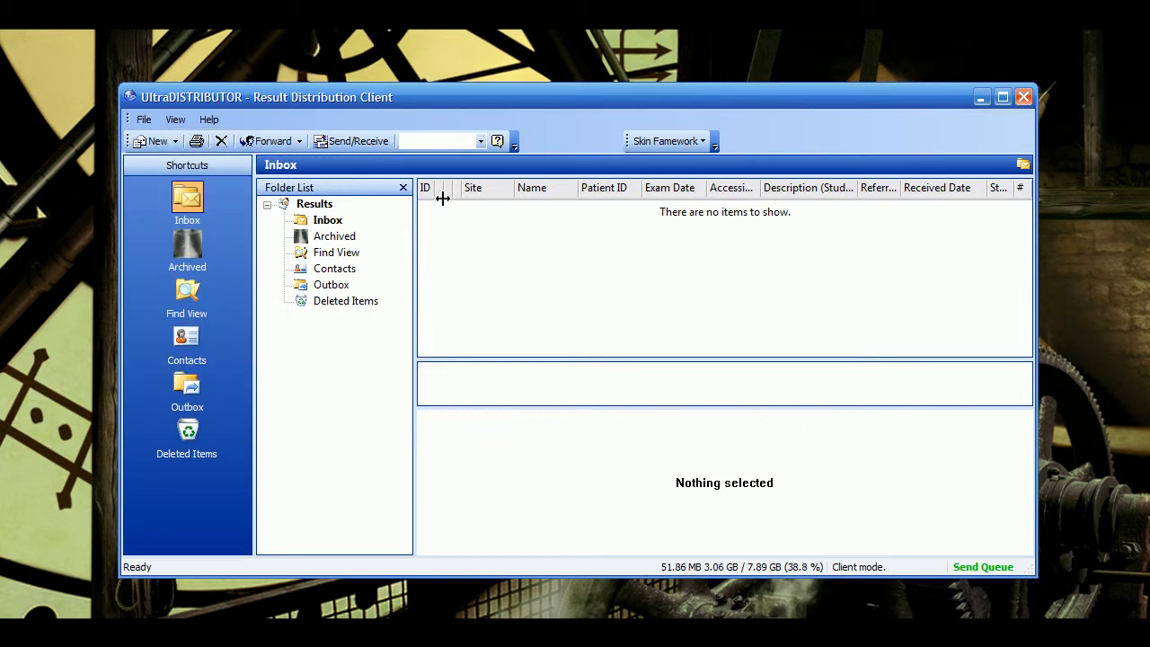
pyautogui.moveTo(470, 99); pyautogui.dragTo(491, 77)
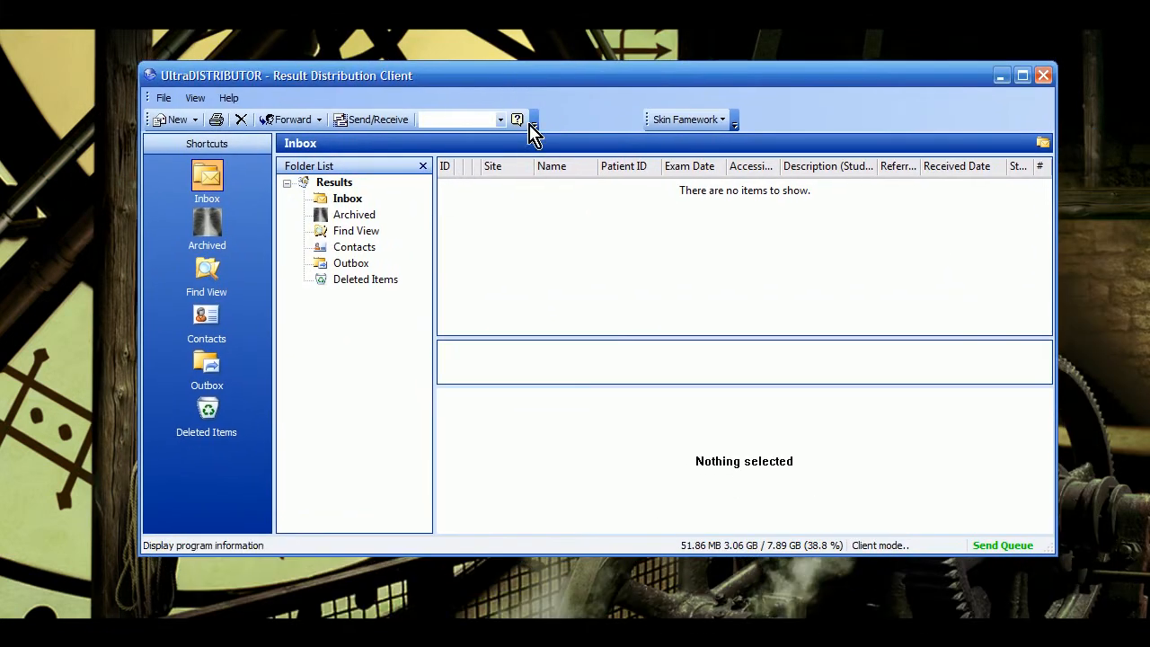